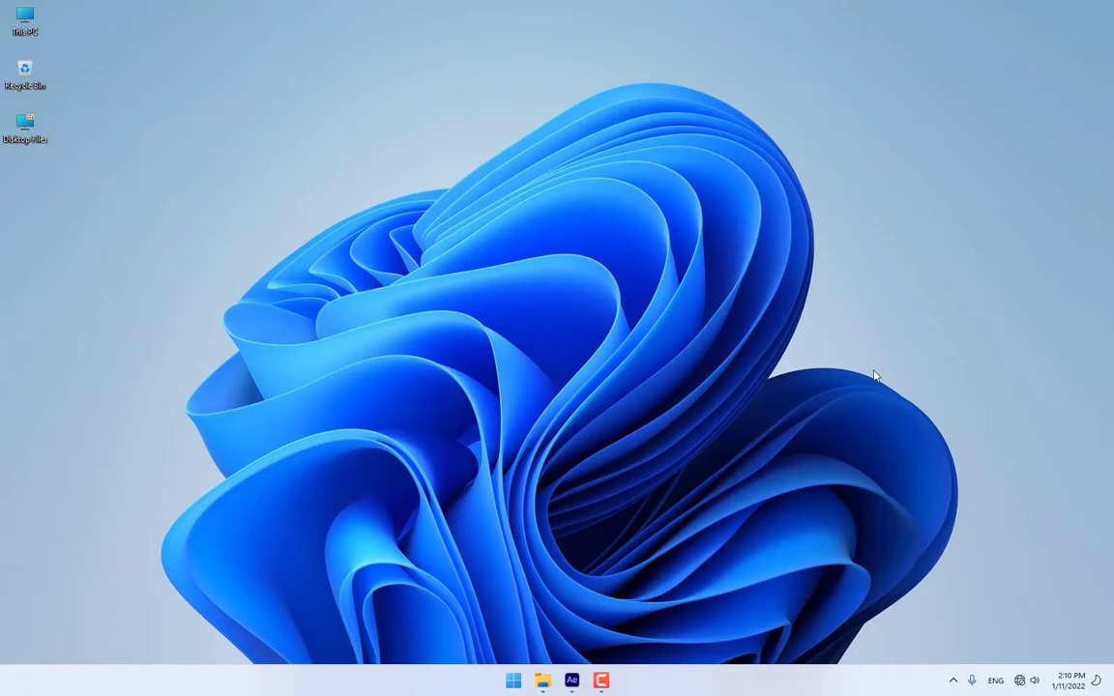
Step: Switch to After Effects and select the video layer in the Kabul fresh video composition
click(575, 680)
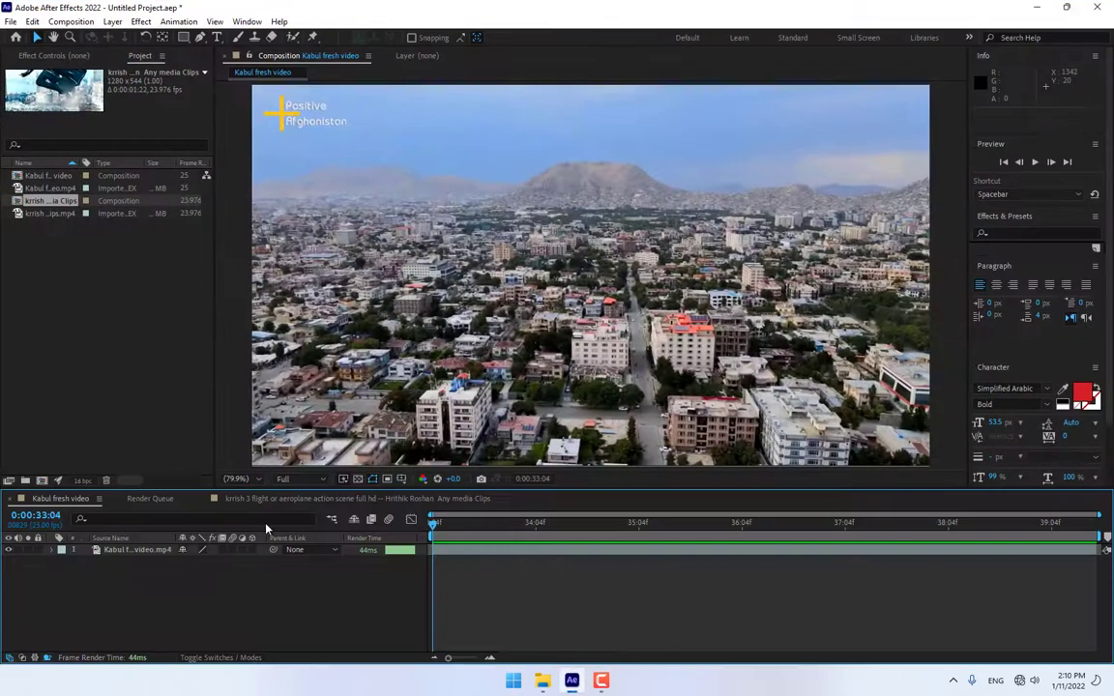
click(280, 499)
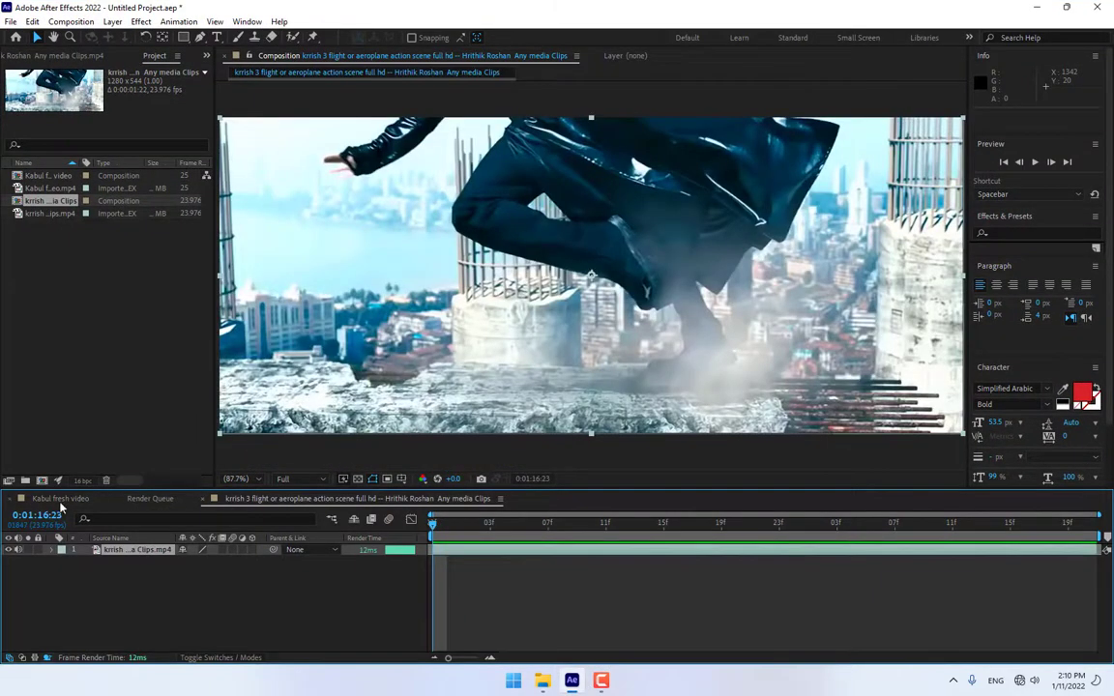
click(59, 500)
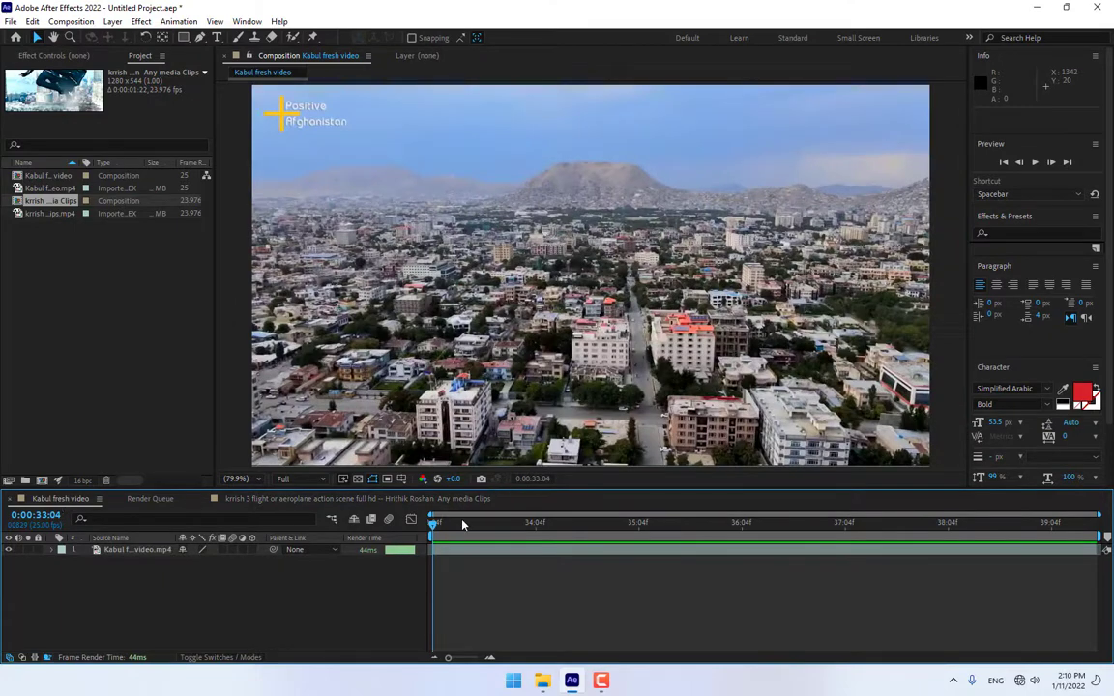
drag(435, 537, 1014, 530)
drag(899, 547, 418, 552)
click(145, 549)
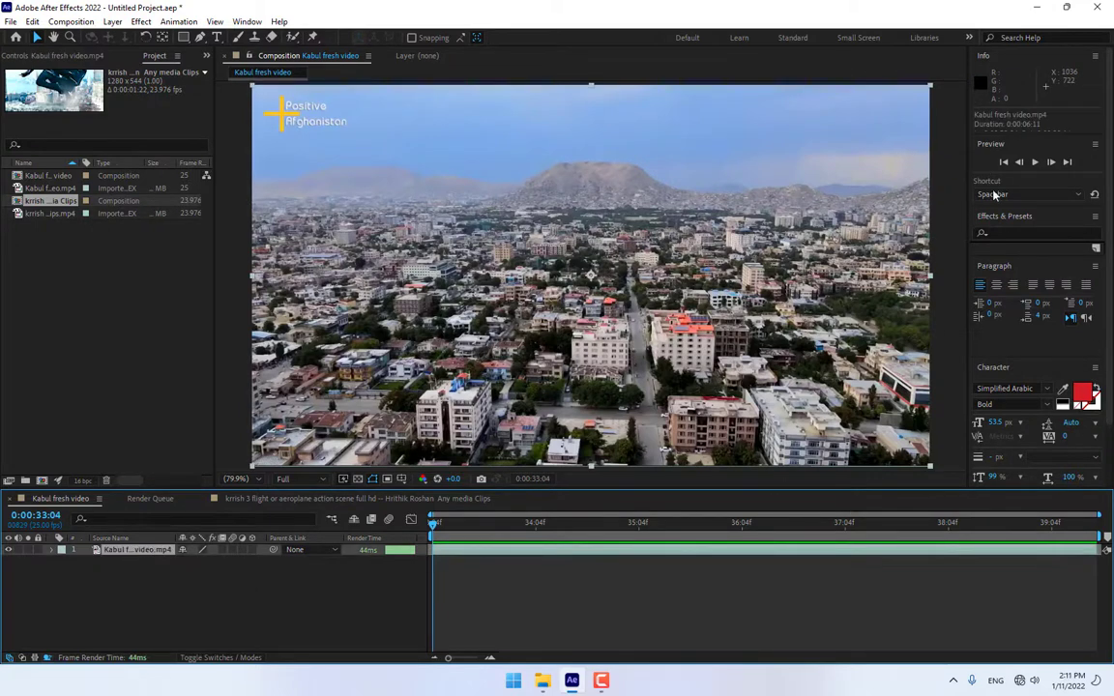
Step: Switch to the Motion Tracking workspace and start Track Motion on the Kabul fresh video layer
click(969, 37)
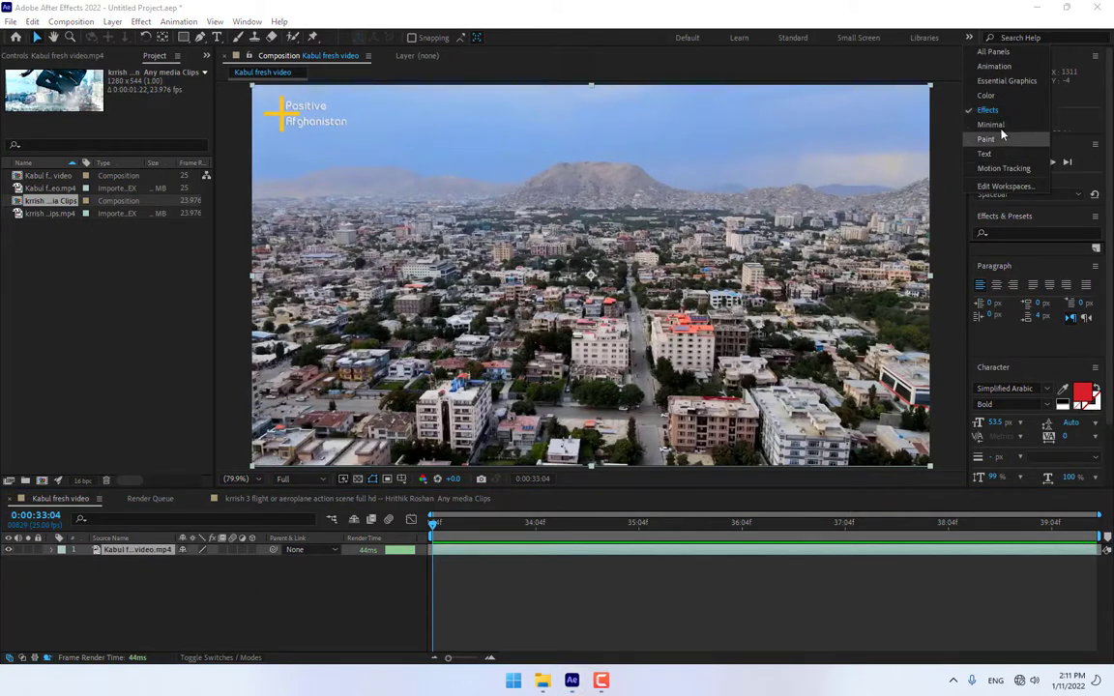
click(1004, 169)
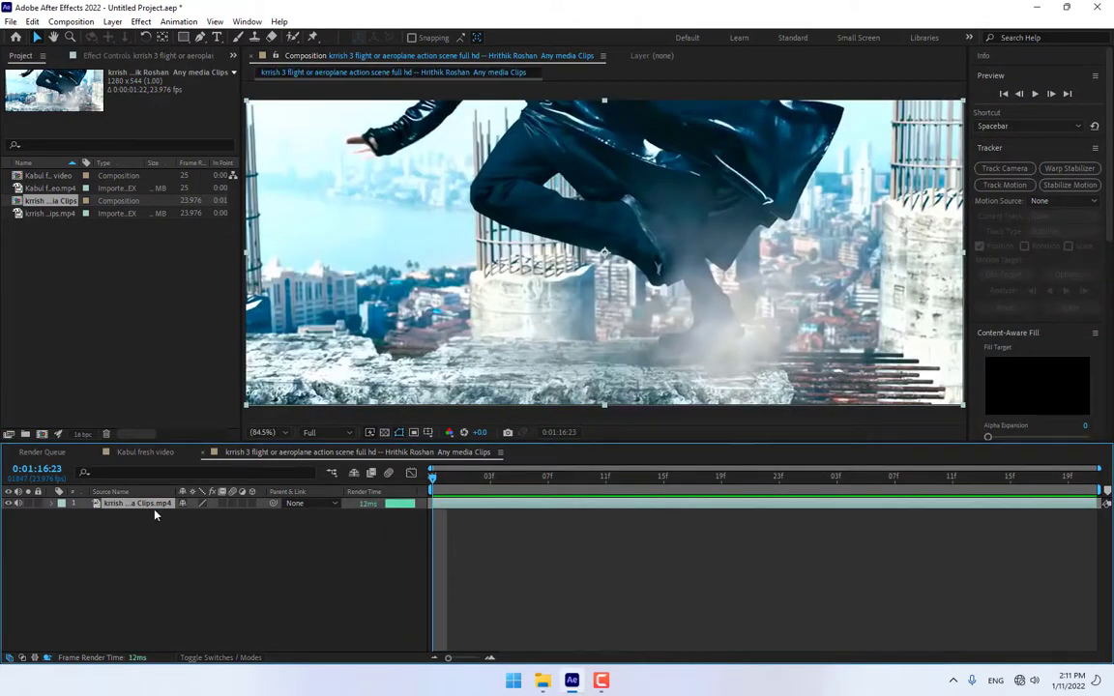
click(147, 452)
click(1002, 187)
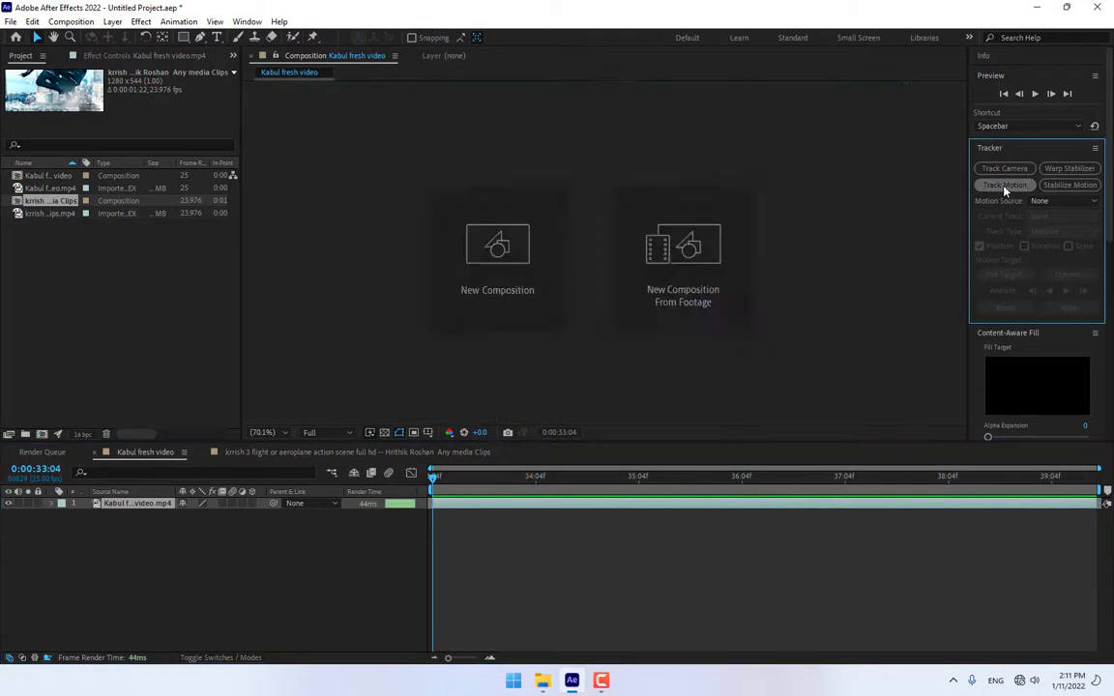
Step: Place Track Point 1 over the small red rooftop structure on the white building in the foreground and enlarge its tracking regions
drag(619, 283, 726, 252)
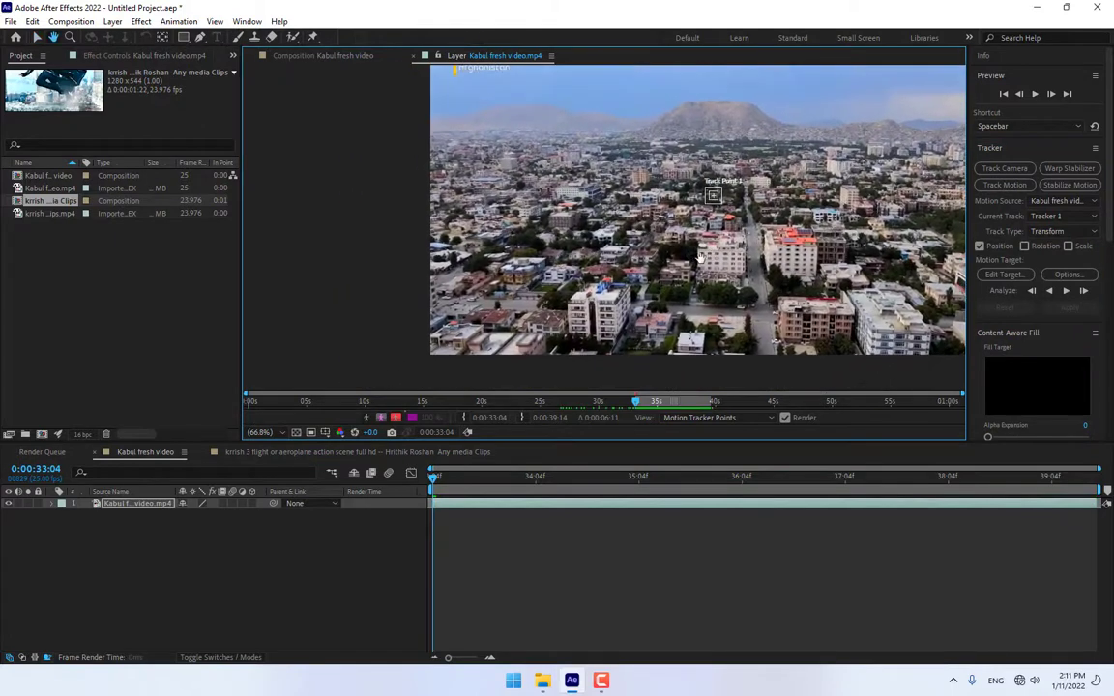
key(period)
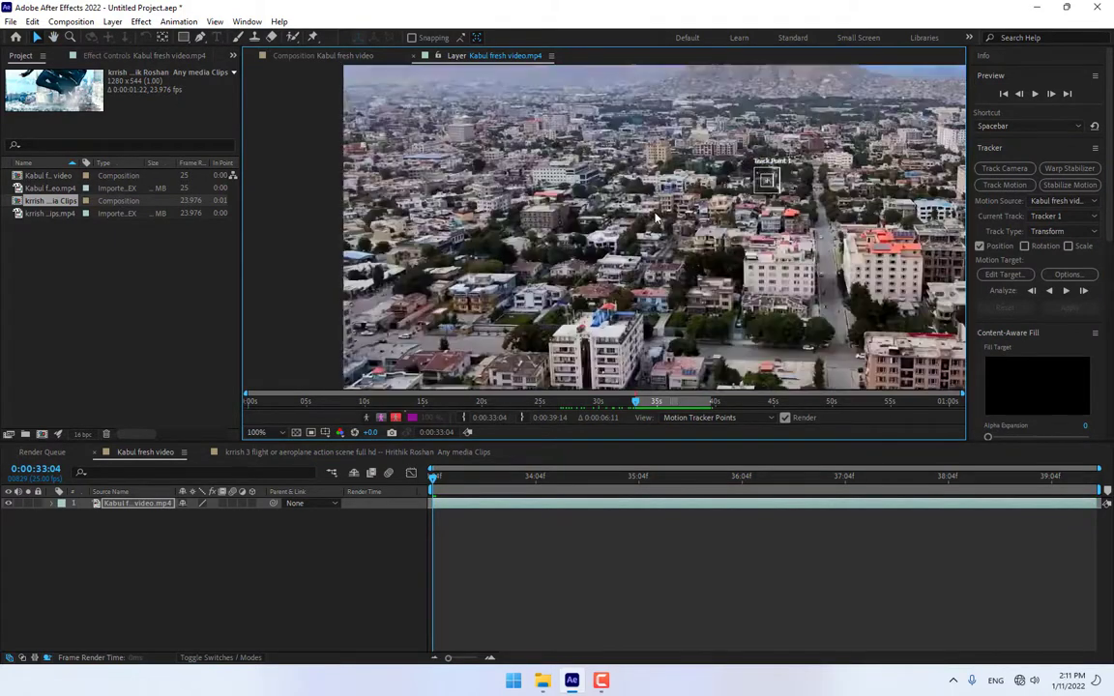
drag(696, 267, 746, 231)
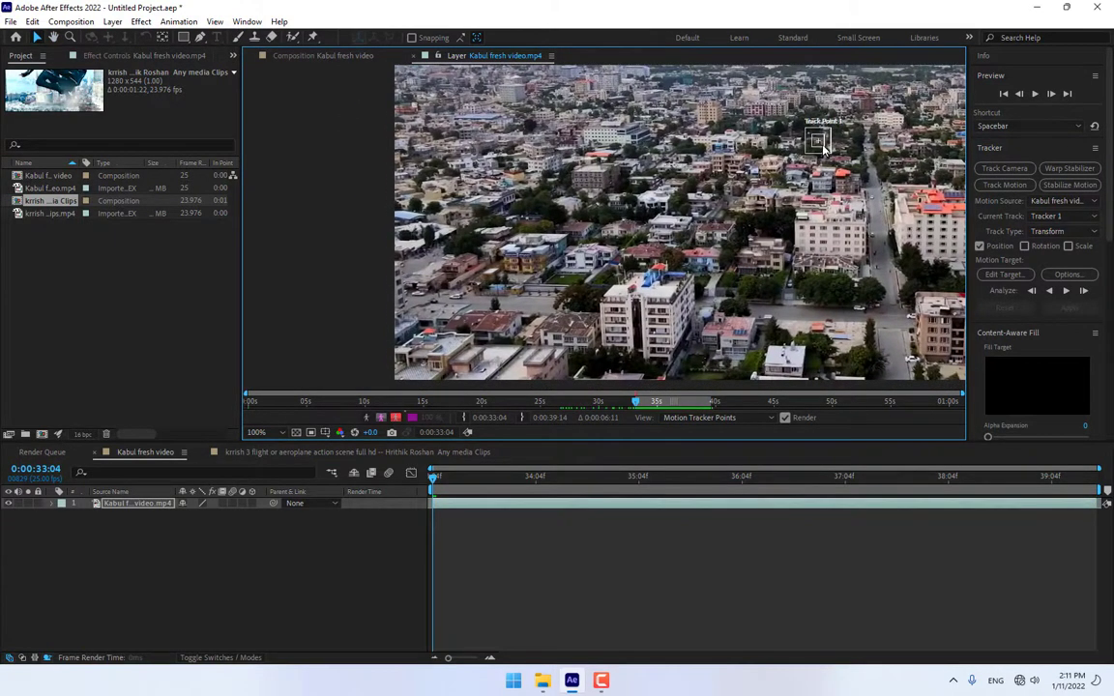
mouse_move(817, 141)
mouse_down()
mouse_move(755, 221)
mouse_move(665, 275)
mouse_up()
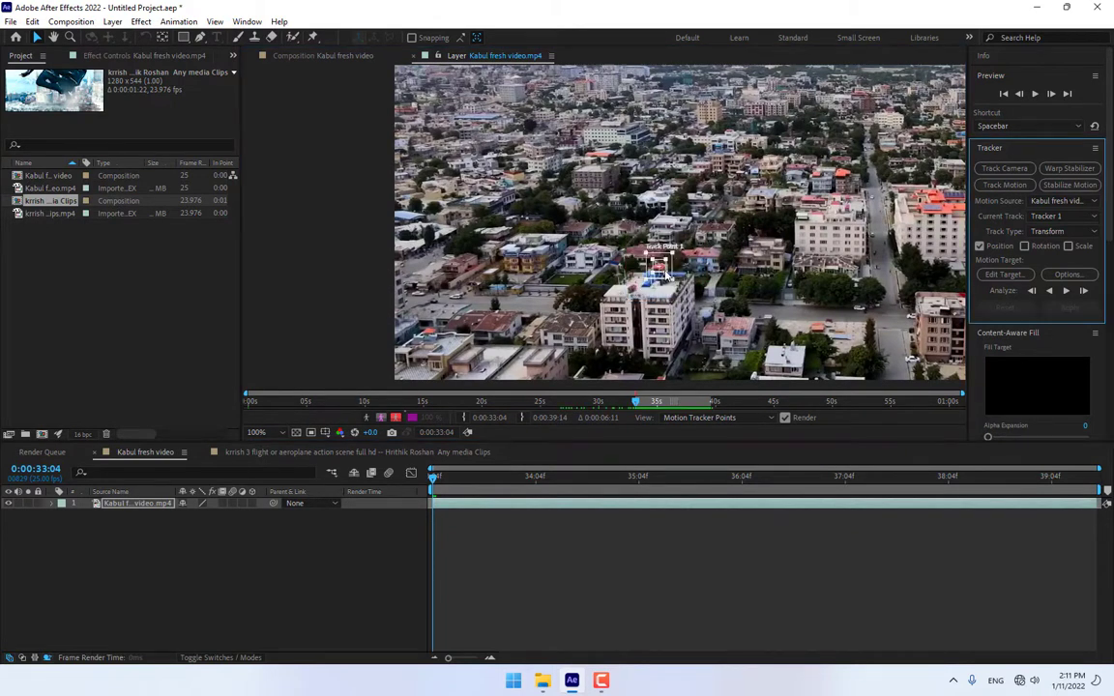
click(667, 262)
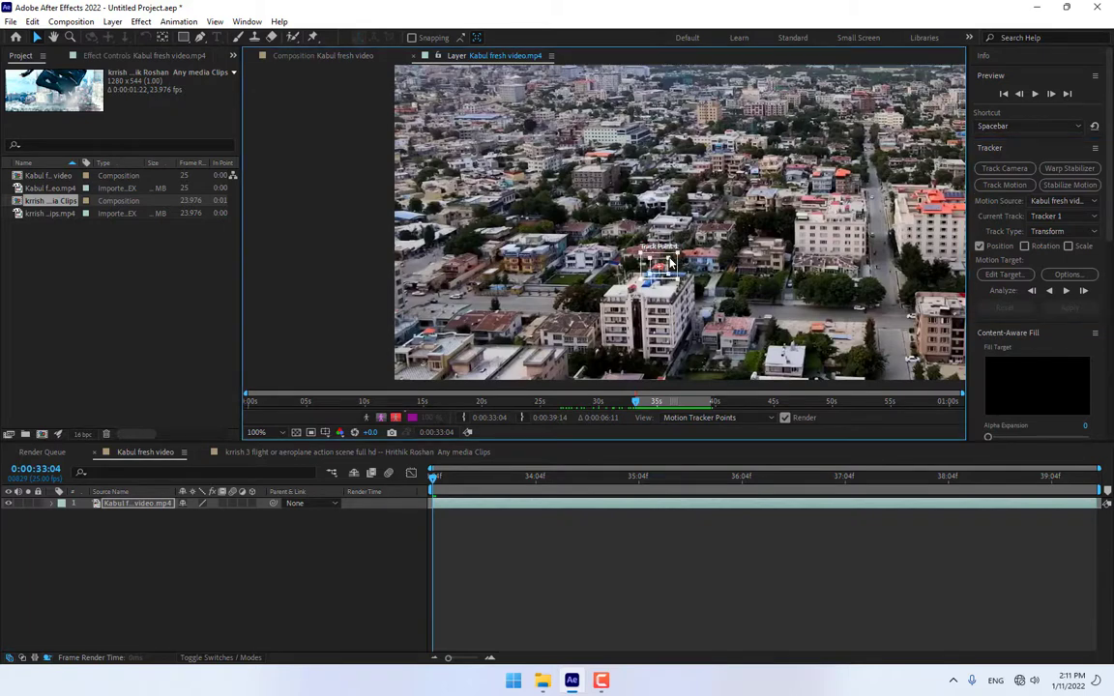
Step: Check the track point's placement up close, then analyze the motion forward through the clip
scroll(666, 276, up, 1)
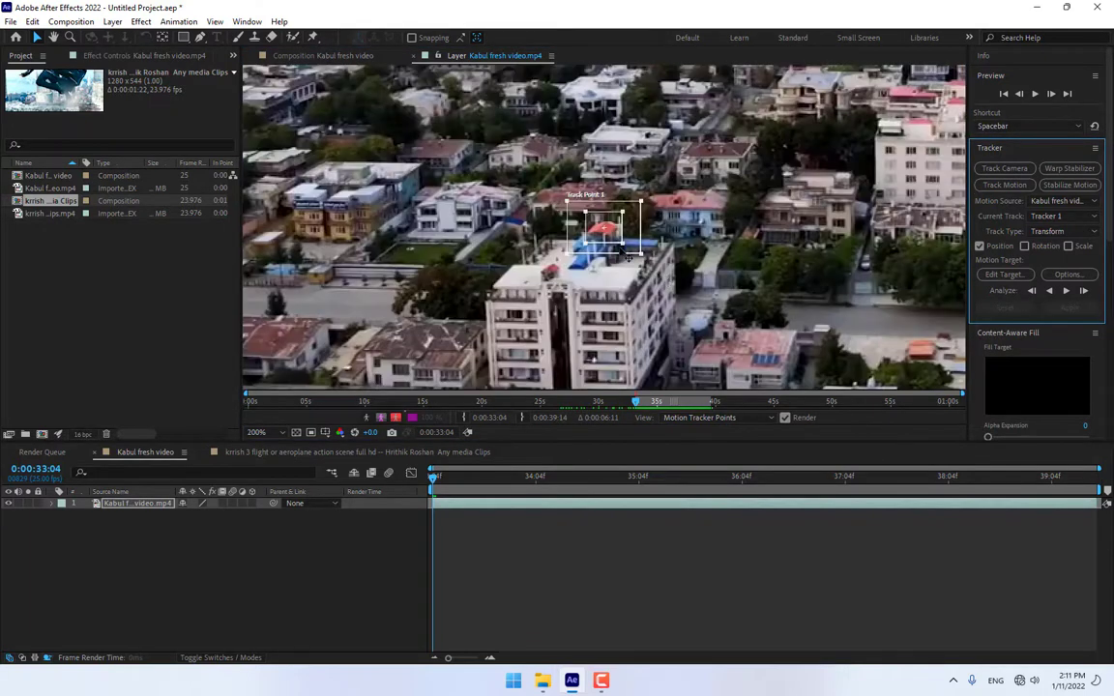
scroll(604, 232, up, 1)
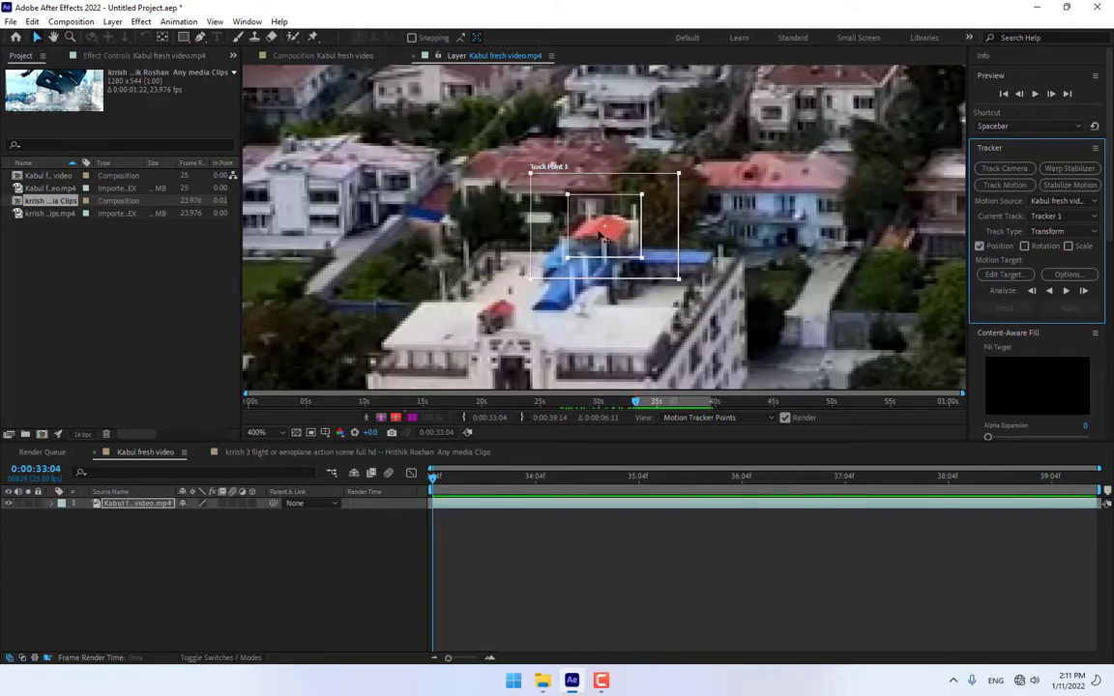
scroll(638, 256, down, 5)
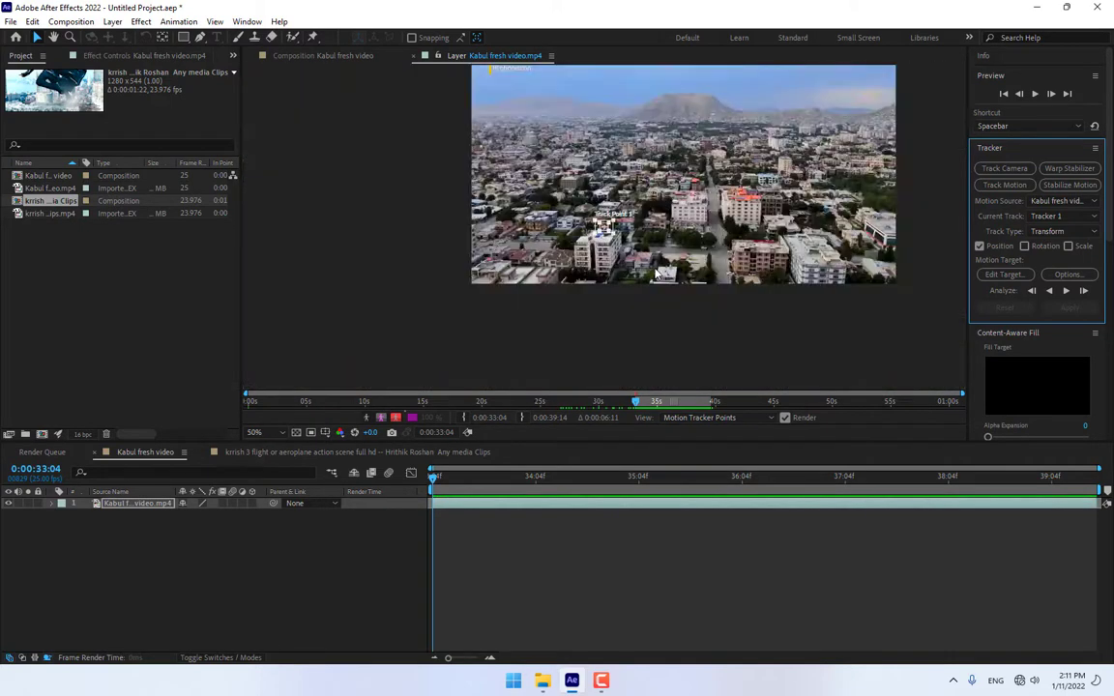
scroll(711, 228, up, 1)
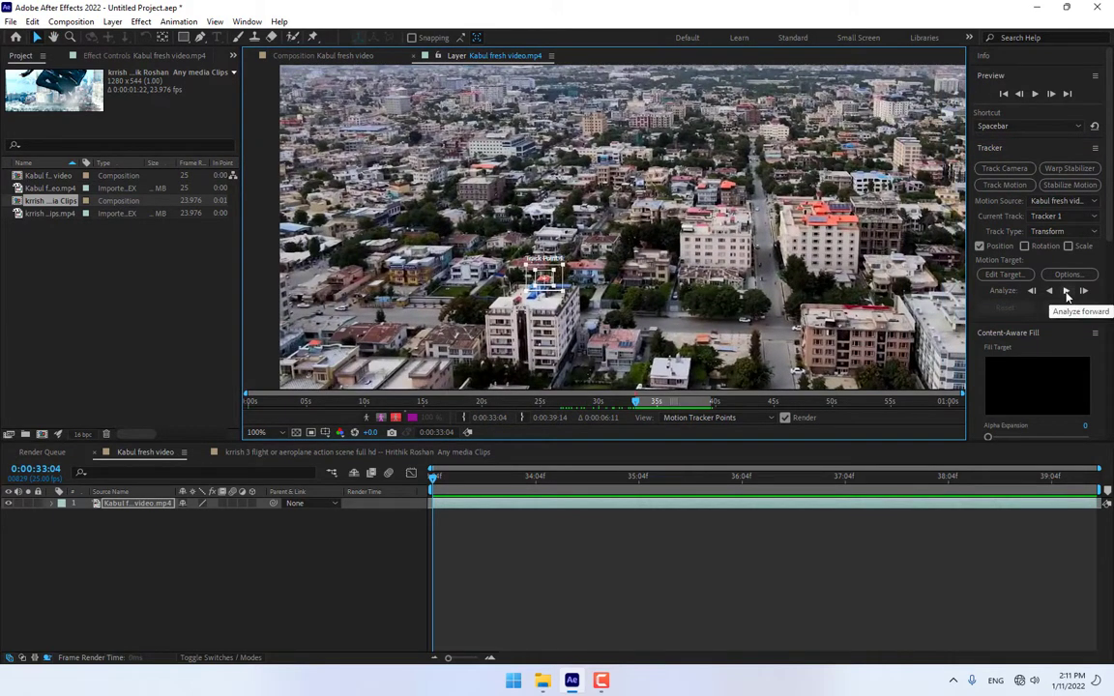
click(1067, 293)
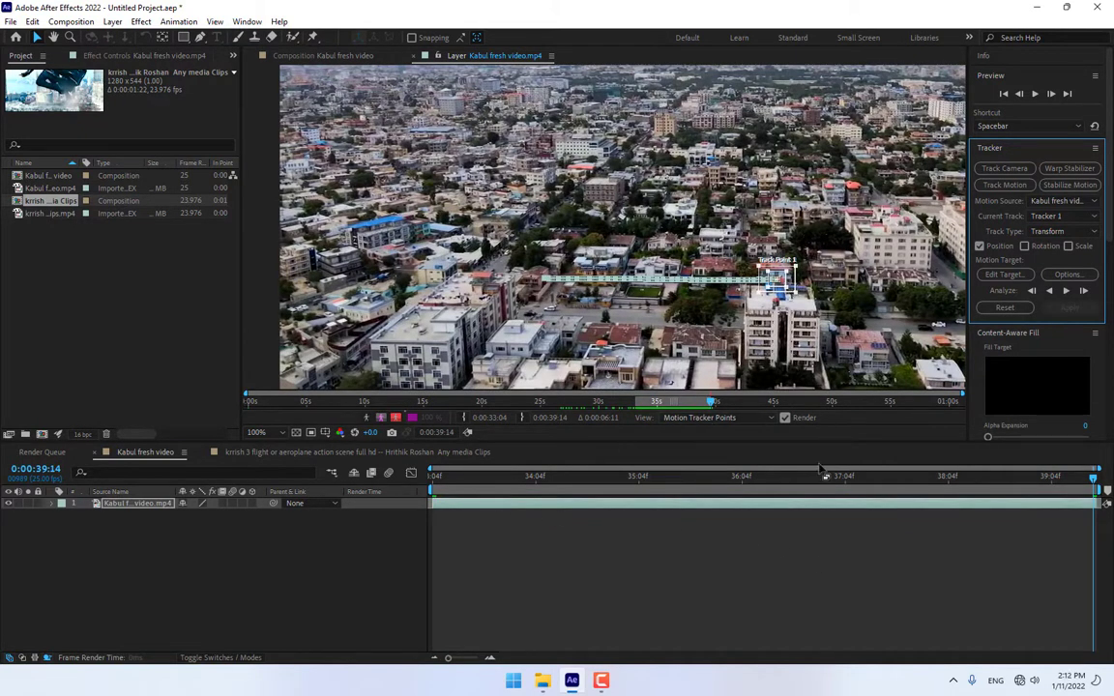
Step: Add a null object to the Kabul fresh video composition
right_click(301, 613)
mouse_move(338, 459)
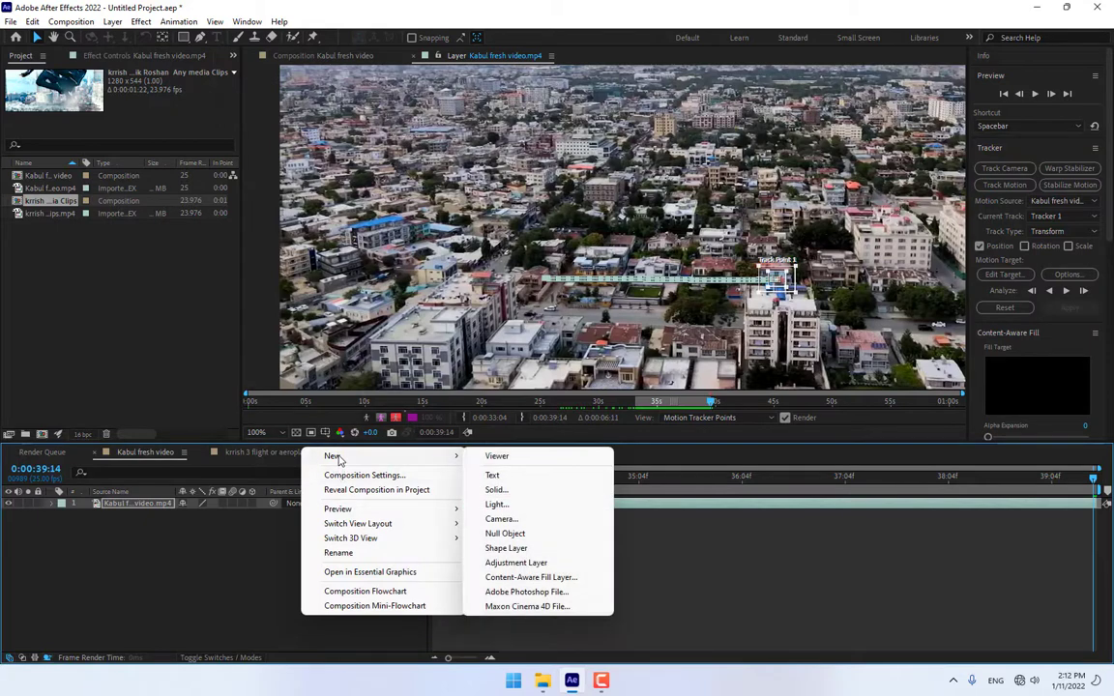
click(505, 533)
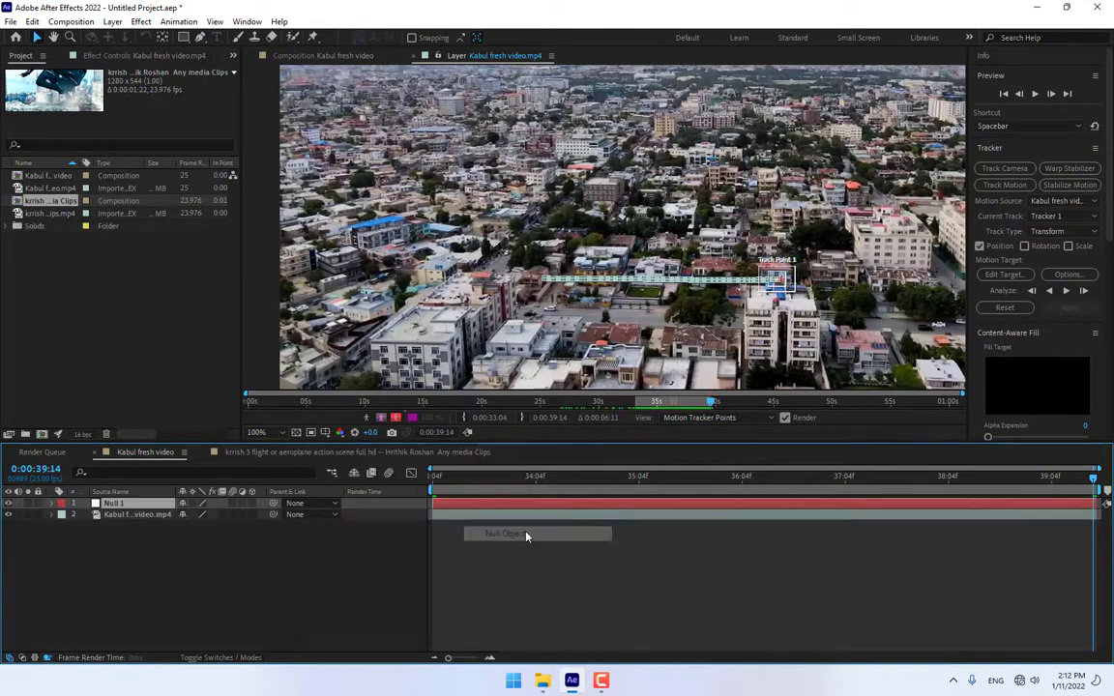
Step: Set Null 1 as the motion target and apply the tracking data to it in the X and Y dimensions
click(1005, 276)
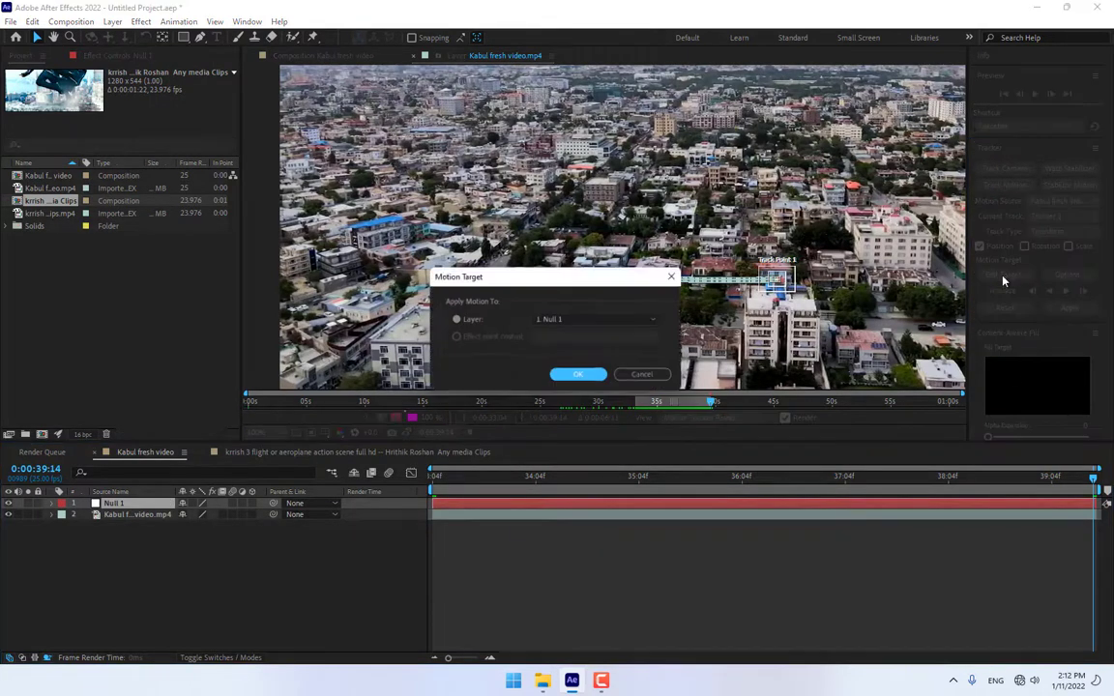
click(580, 377)
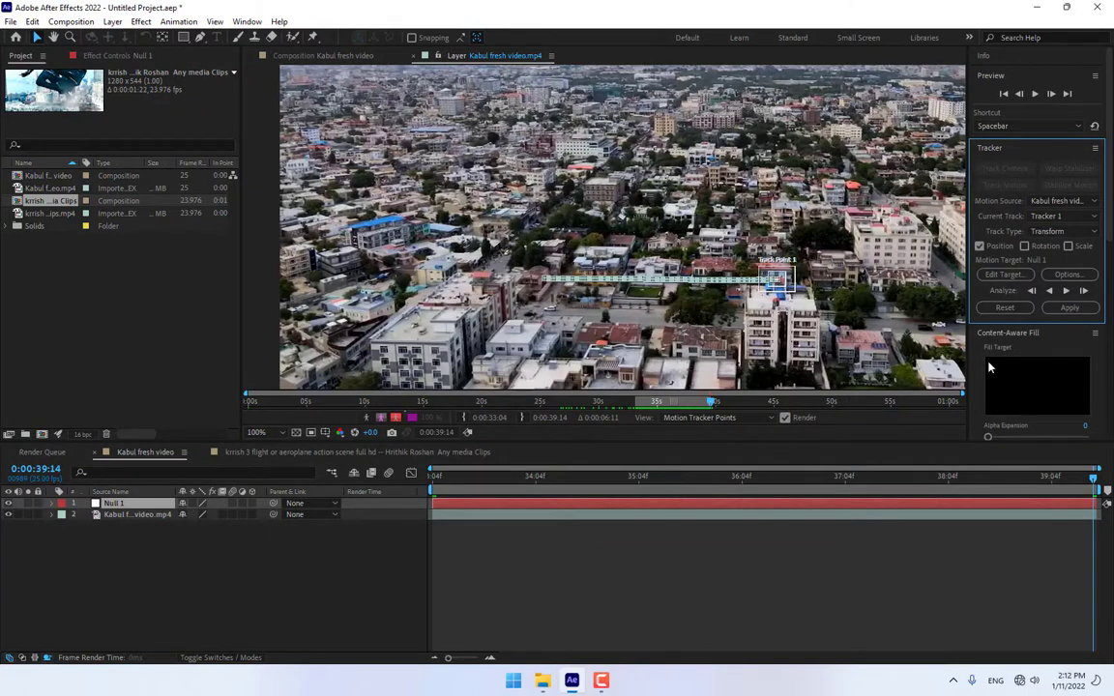
click(1070, 309)
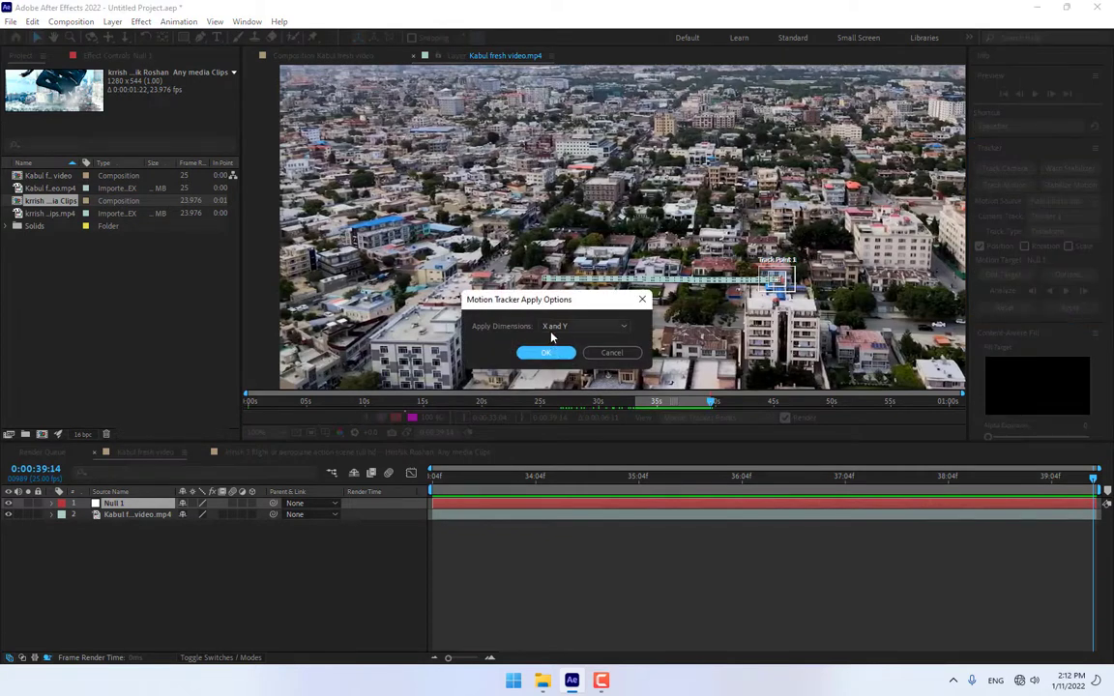
drag(586, 312, 575, 436)
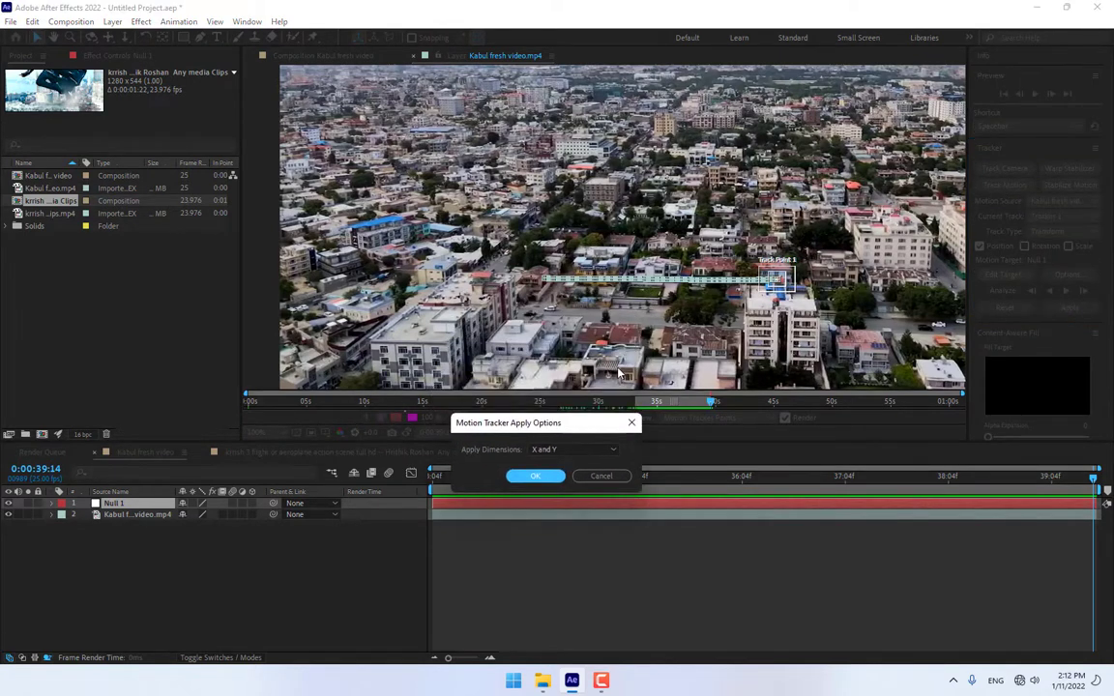
click(530, 477)
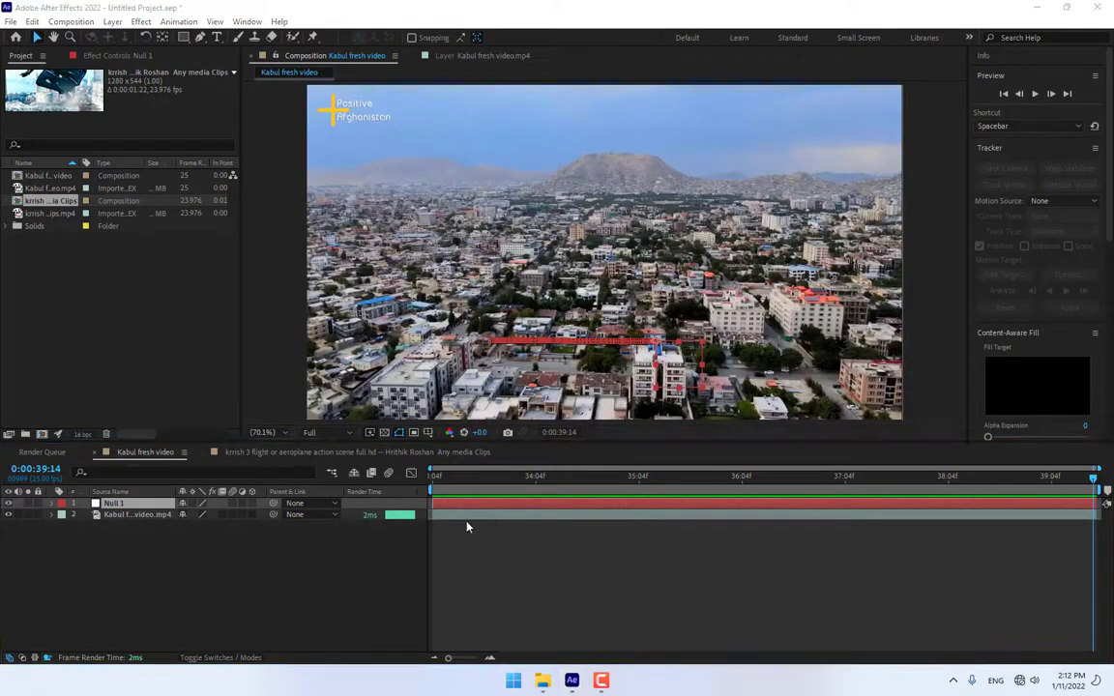
Step: Enlarge the composition viewer and preview the null's tracked motion from the start of the clip
drag(437, 446, 437, 531)
click(264, 518)
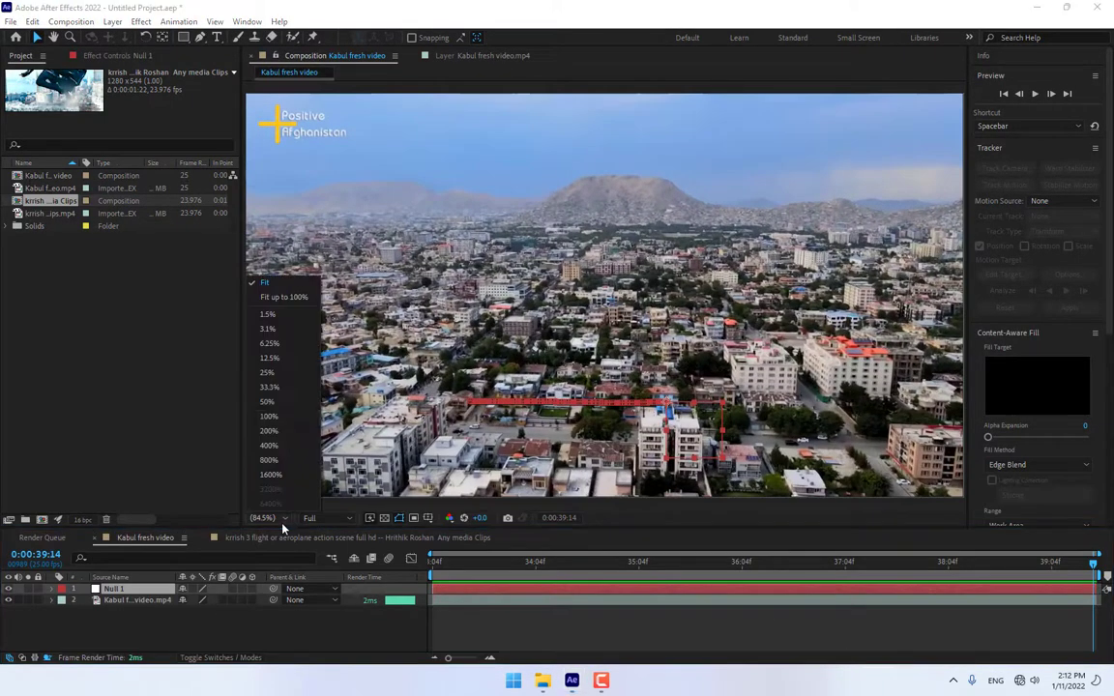
click(258, 281)
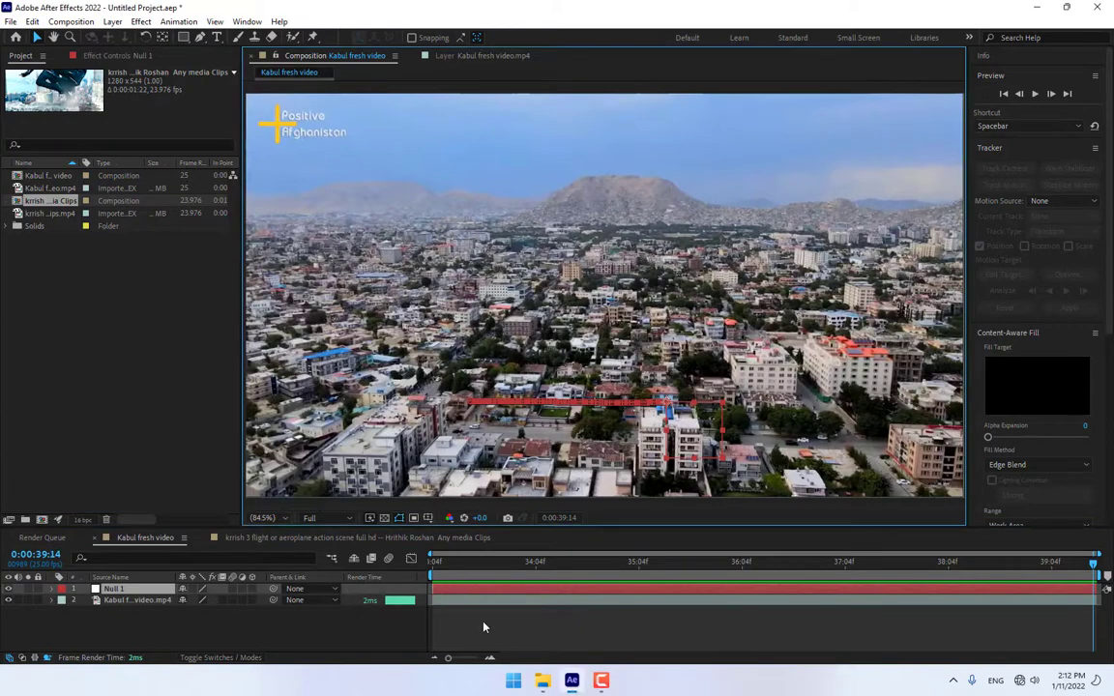
drag(453, 565, 415, 566)
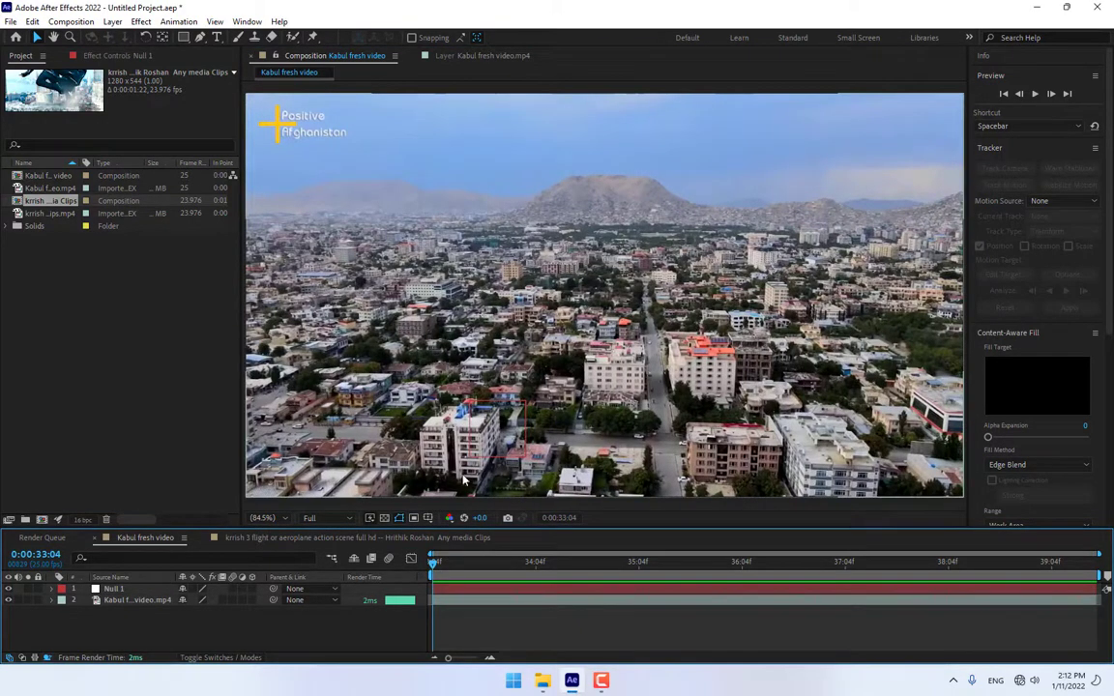
click(497, 445)
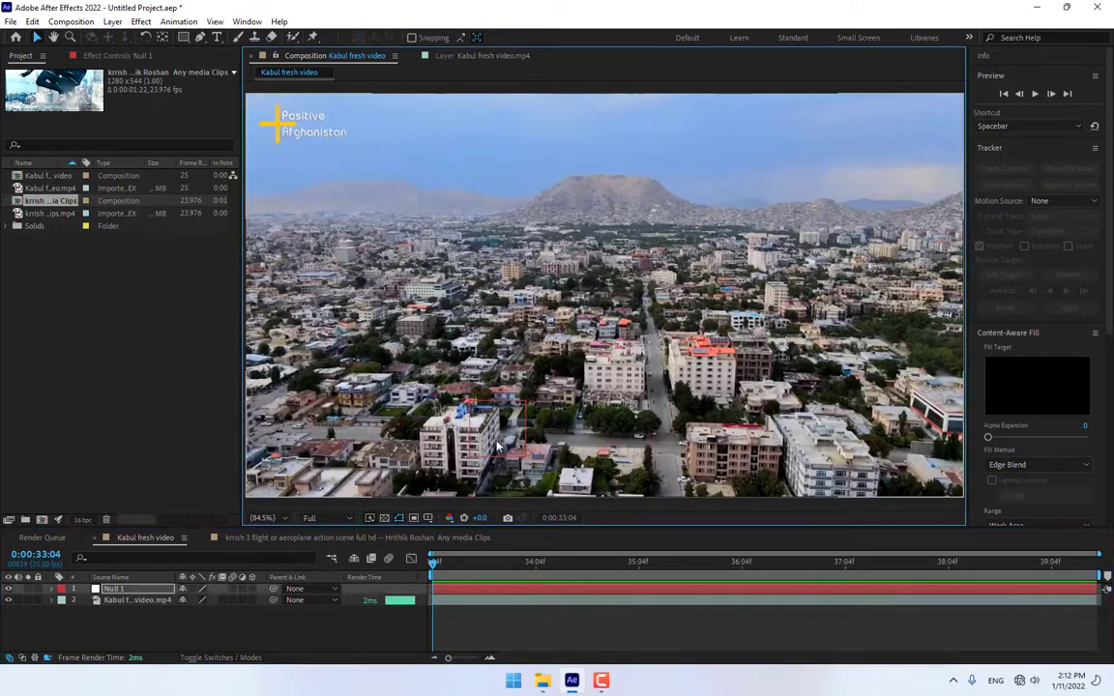
click(1035, 94)
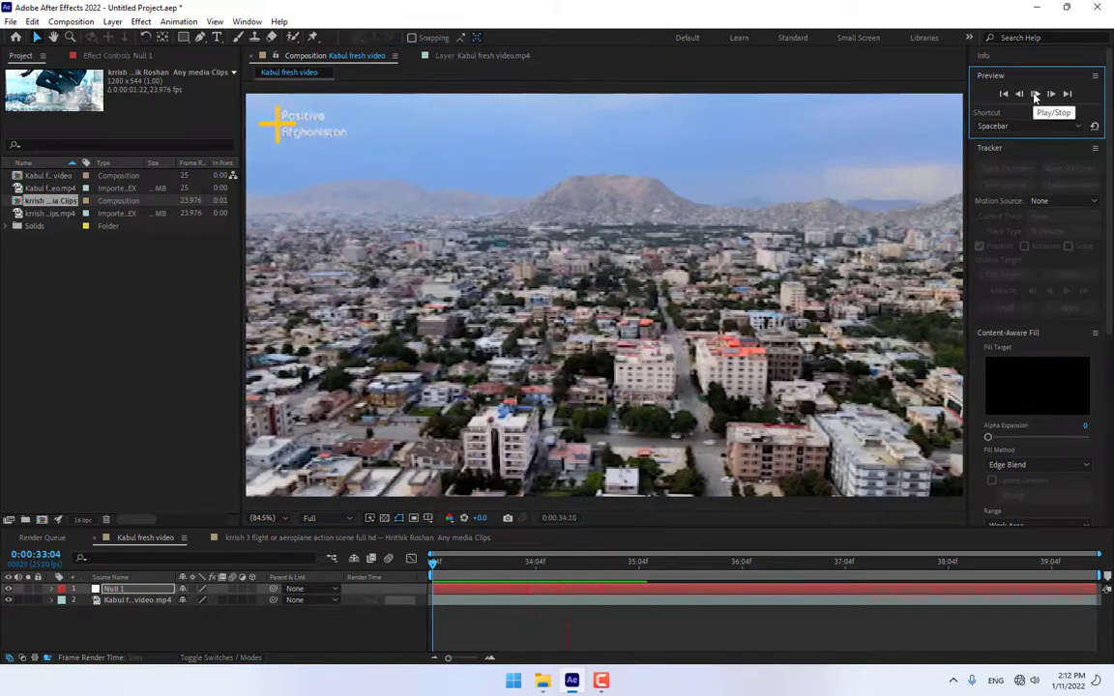
key(space)
drag(634, 564, 342, 522)
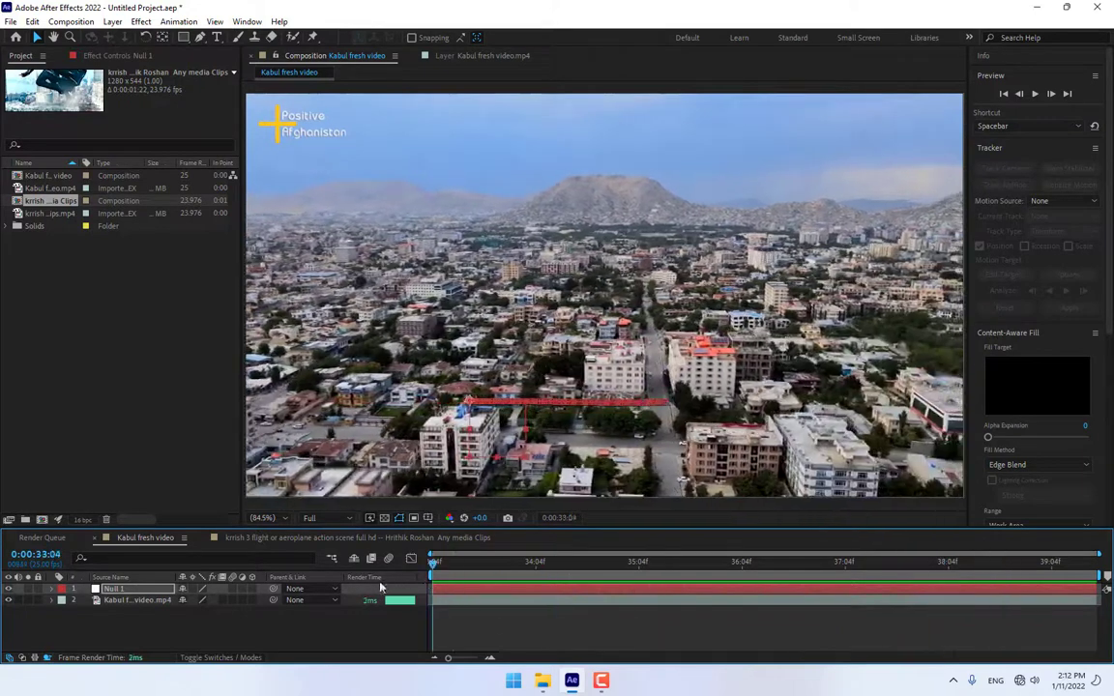
Step: Add a text layer reading "Tracking Point" over the buildings near the middle of the frame
click(219, 38)
click(528, 339)
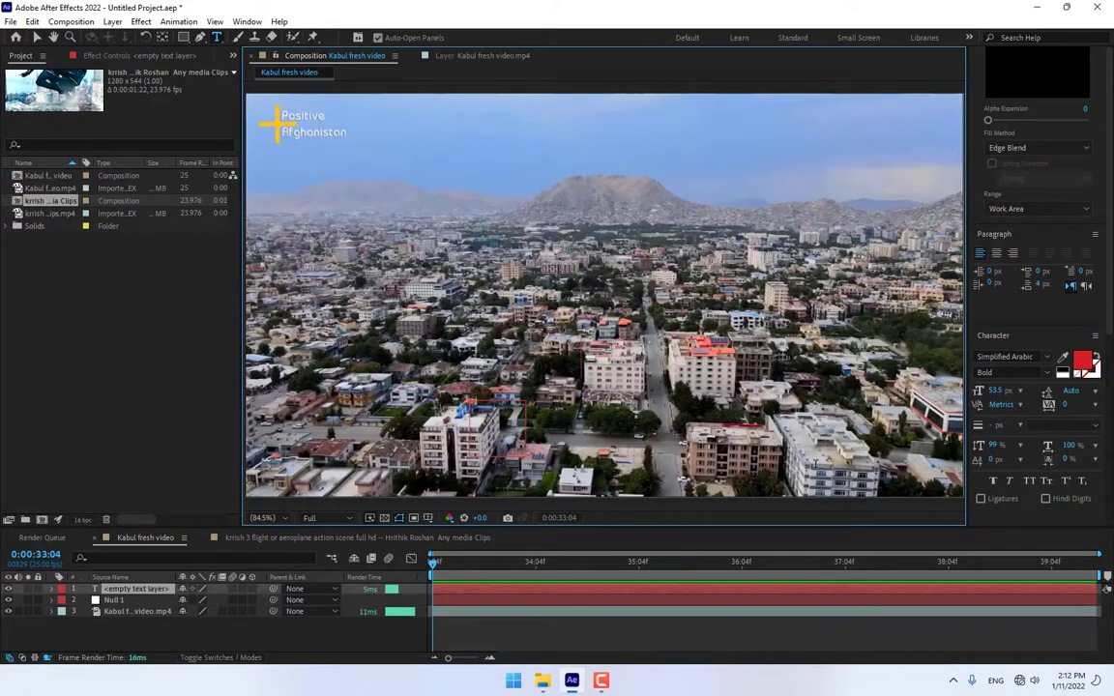
text(Tracking)
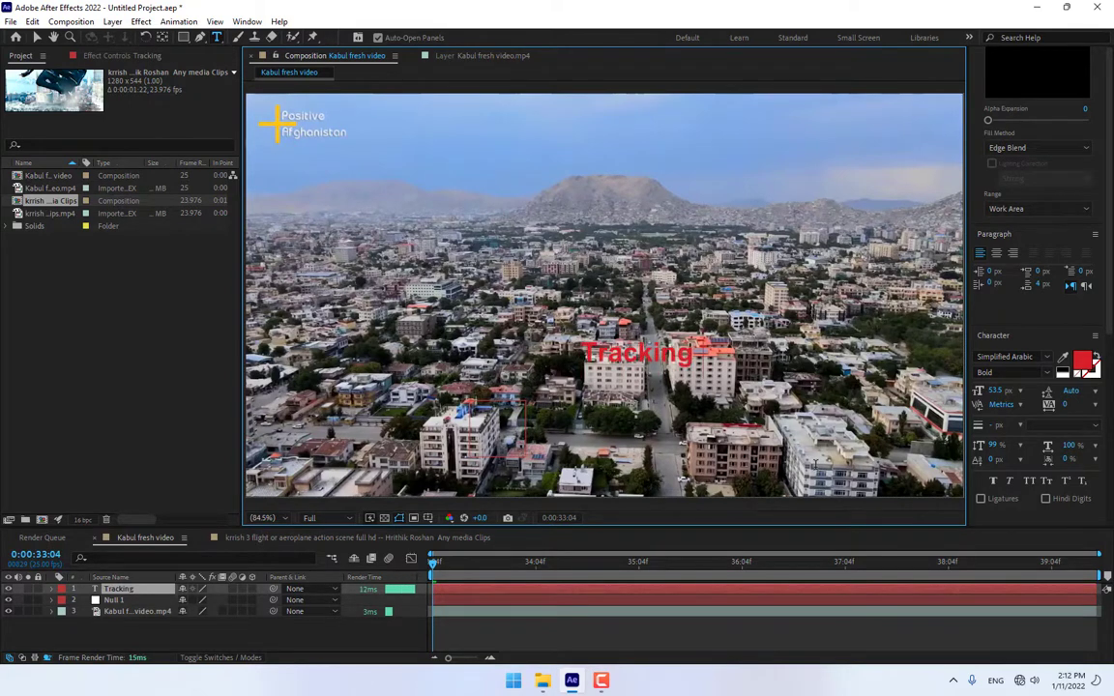
text( Point)
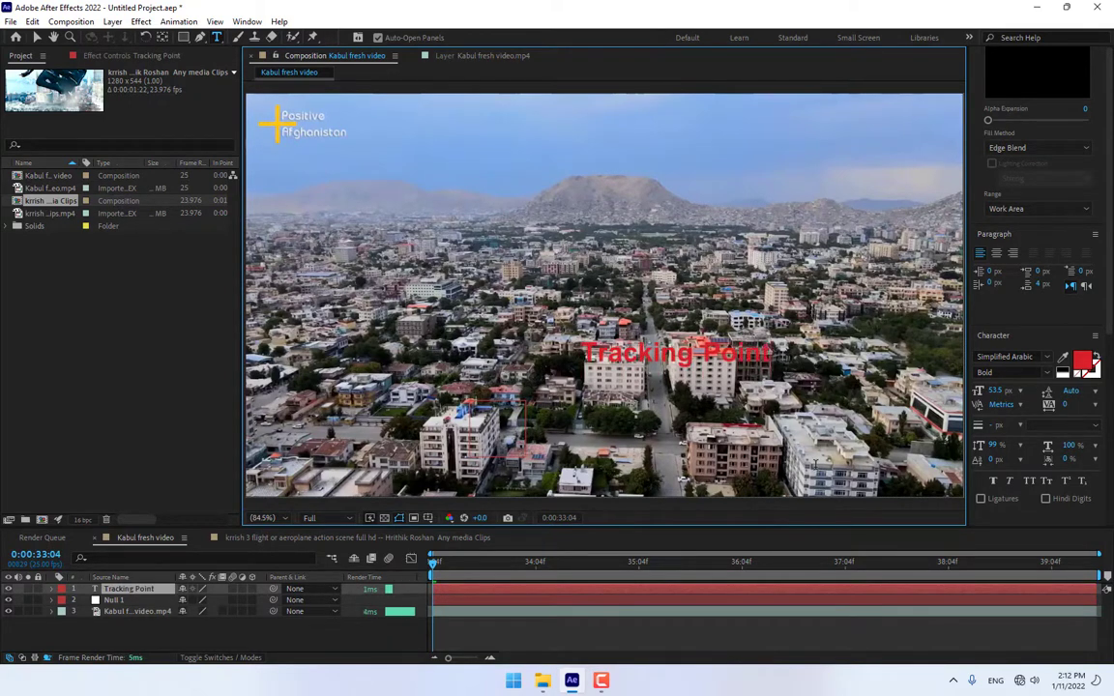
Step: Change the fill color of the whole "Tracking Point" text to white
key(ctrl+a)
click(1082, 363)
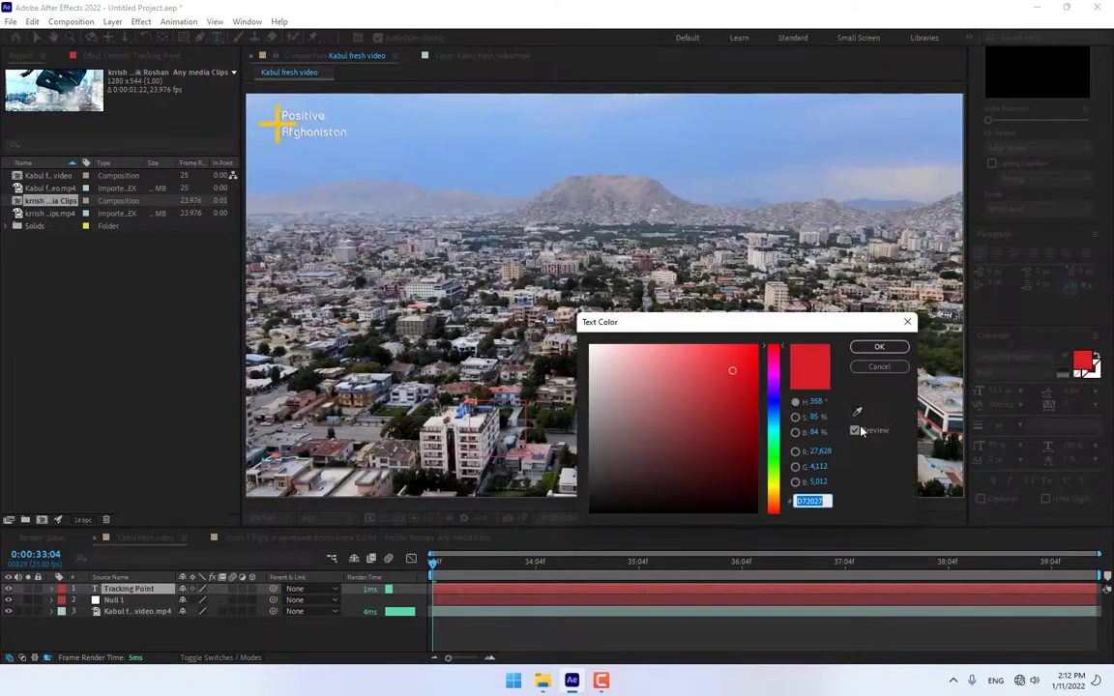
drag(736, 366, 590, 346)
click(876, 347)
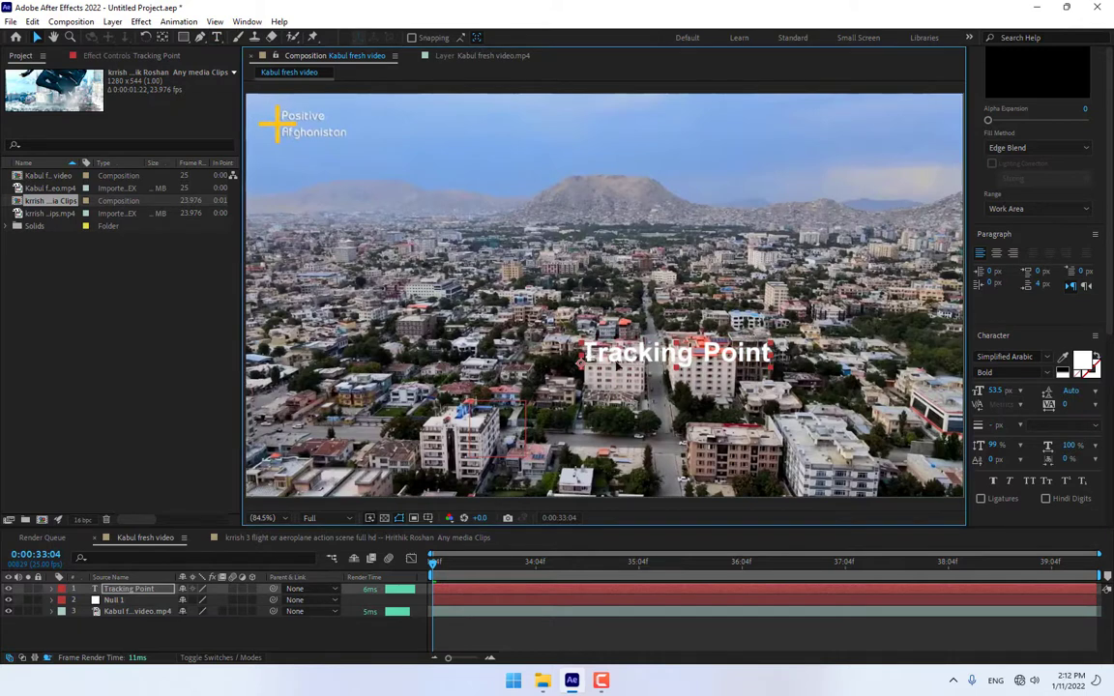
Step: Scale the "Tracking Point" text to 153% and position it just above the tracked white building
drag(588, 354, 500, 359)
key(s)
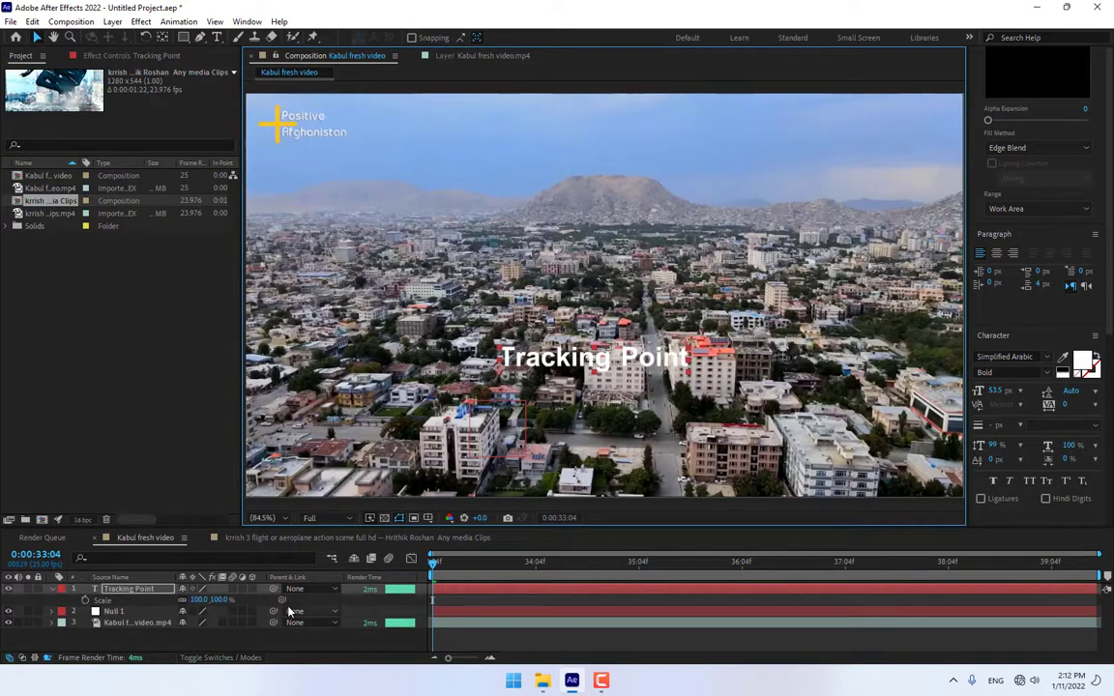
drag(229, 600, 272, 601)
drag(545, 357, 515, 389)
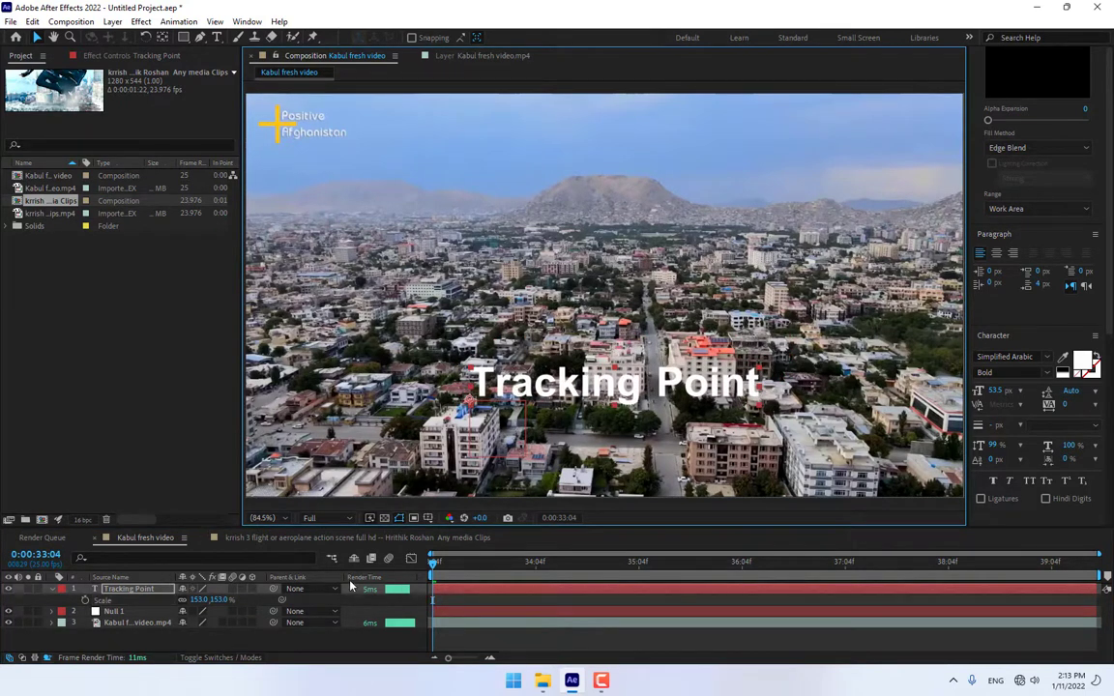
Step: Parent the "Tracking Point" text layer to Null 1
key(F4)
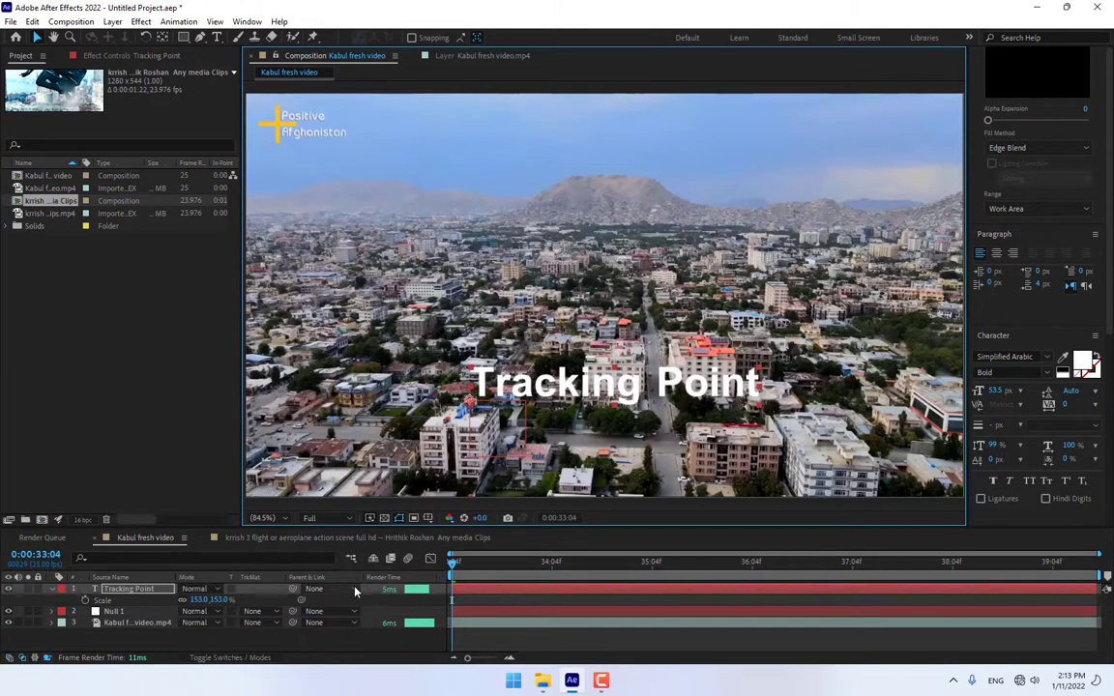
key(F4)
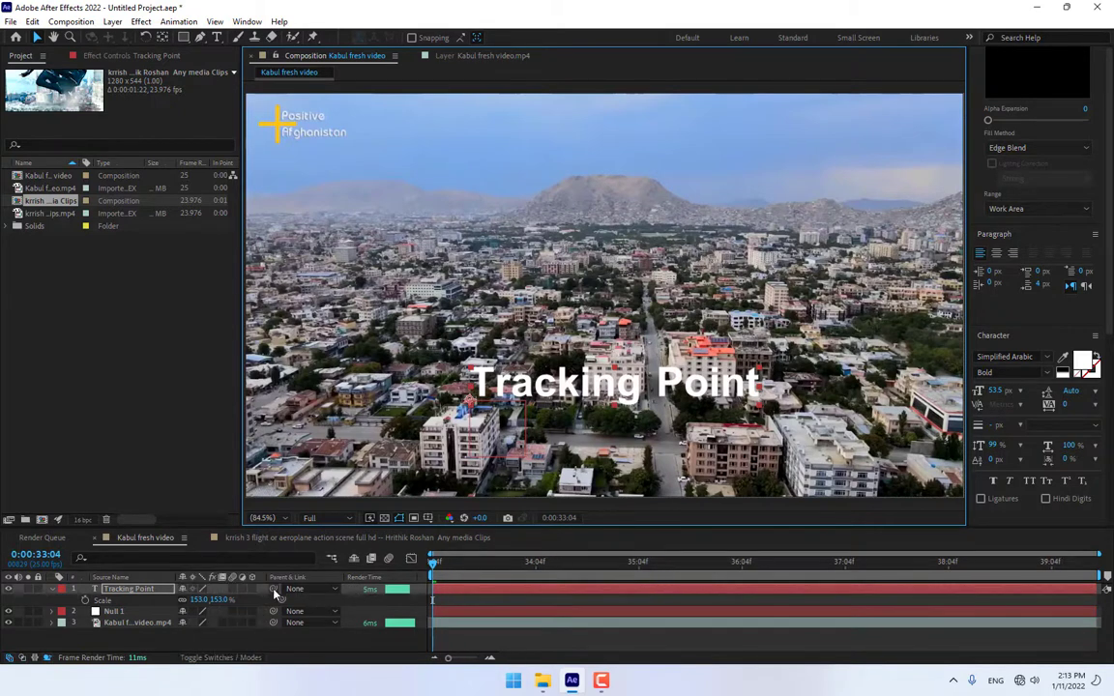
drag(275, 591, 124, 612)
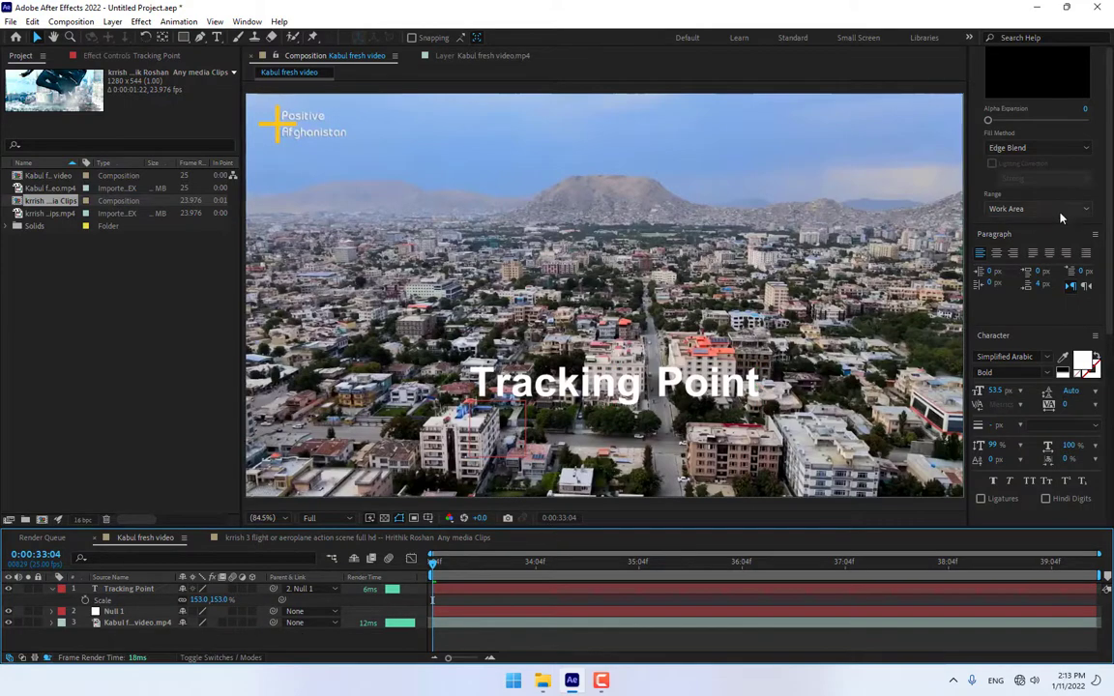
Step: Preview the "Tracking Point" text following the tracked building in the Kabul composition
scroll(1049, 252, up, 5)
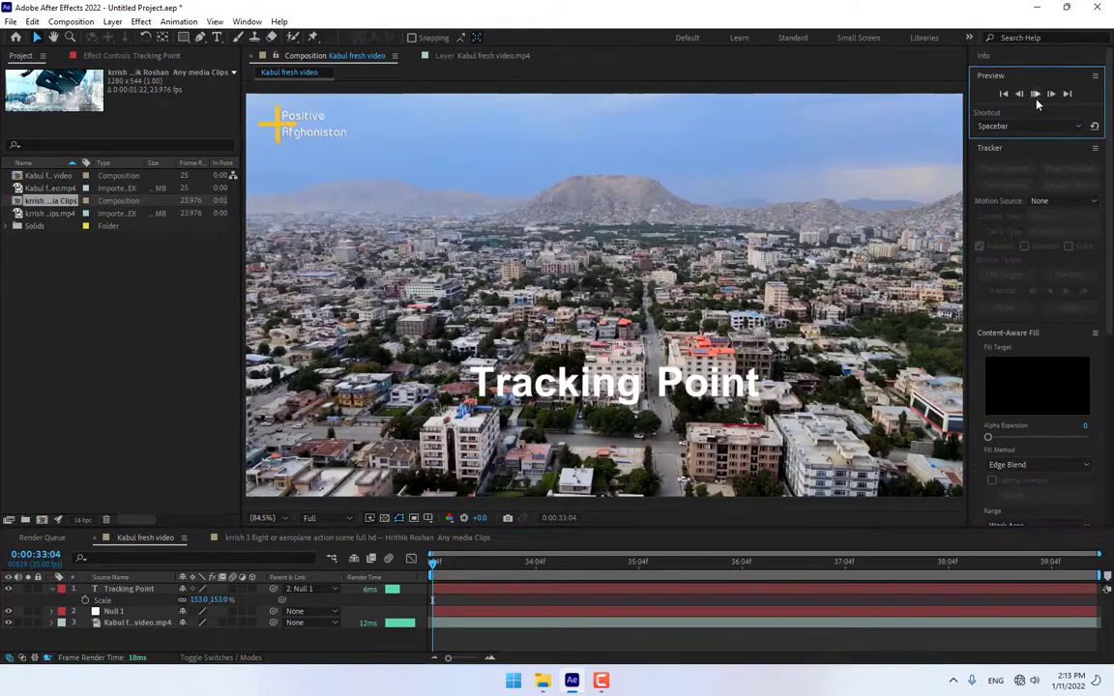
click(1036, 97)
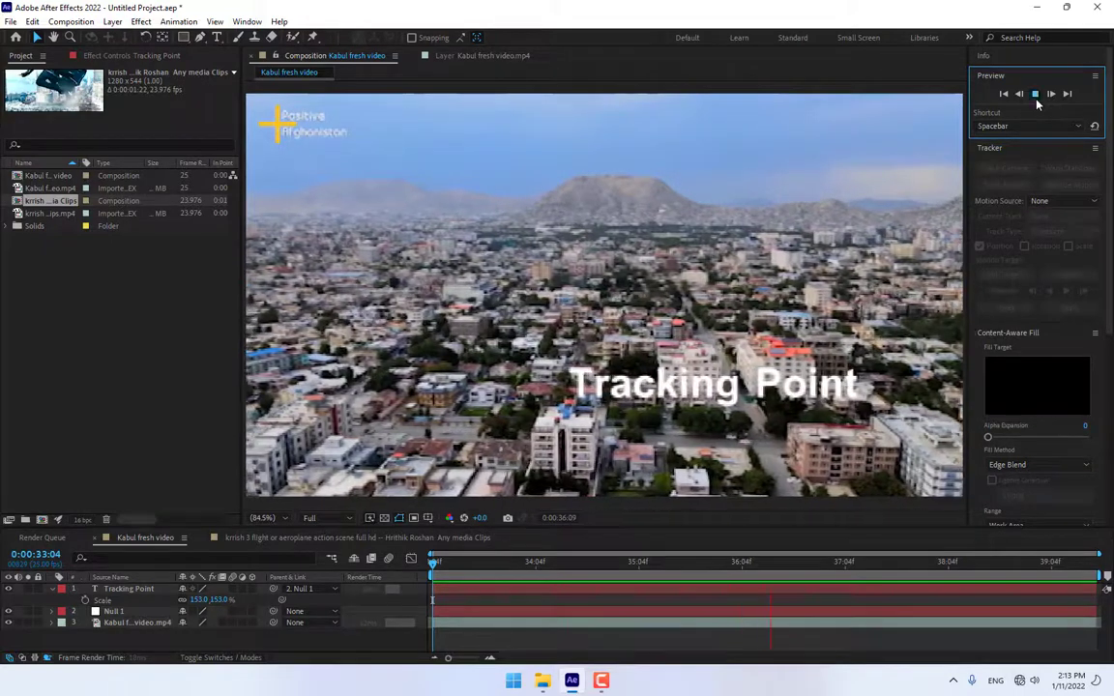
click(1036, 97)
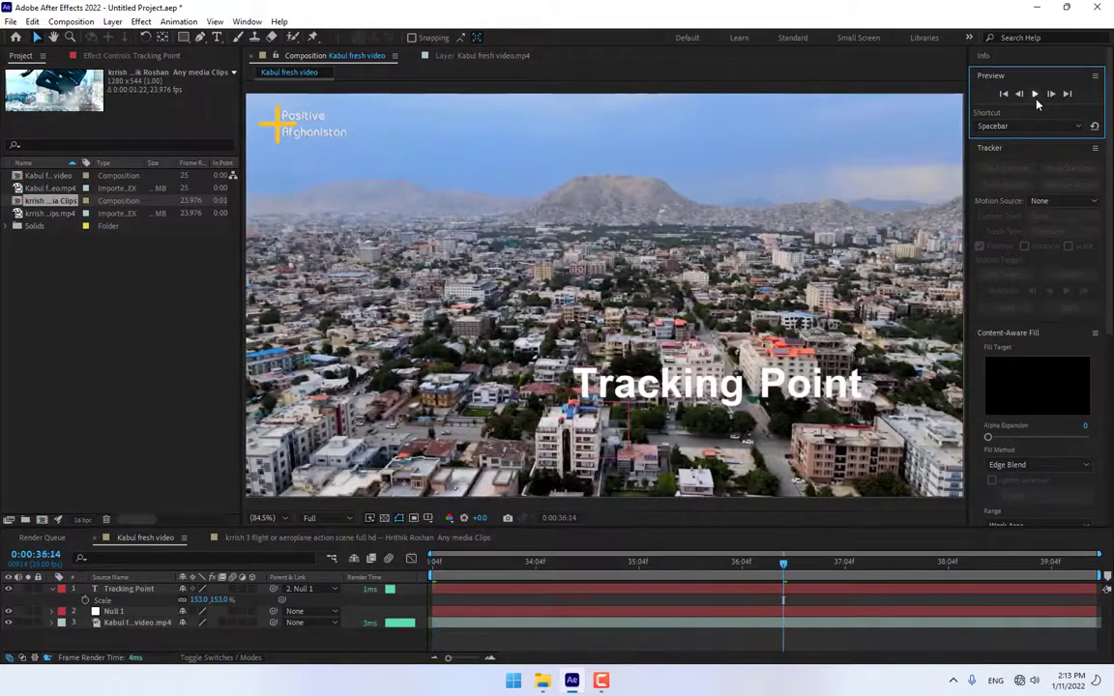
click(313, 538)
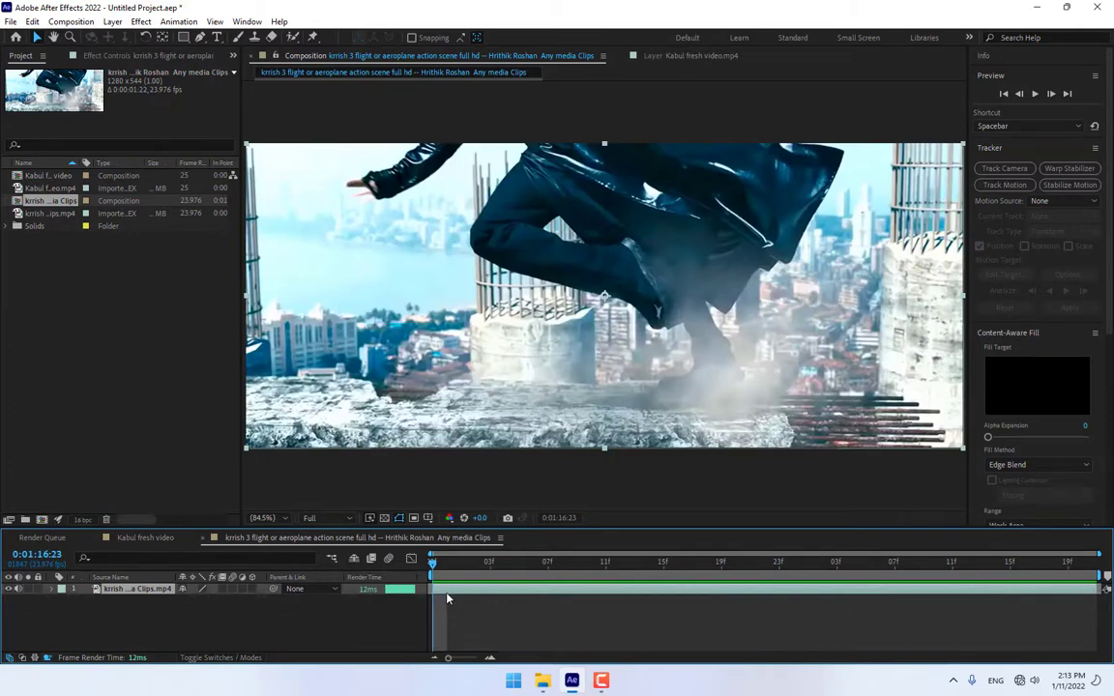
click(262, 517)
click(282, 298)
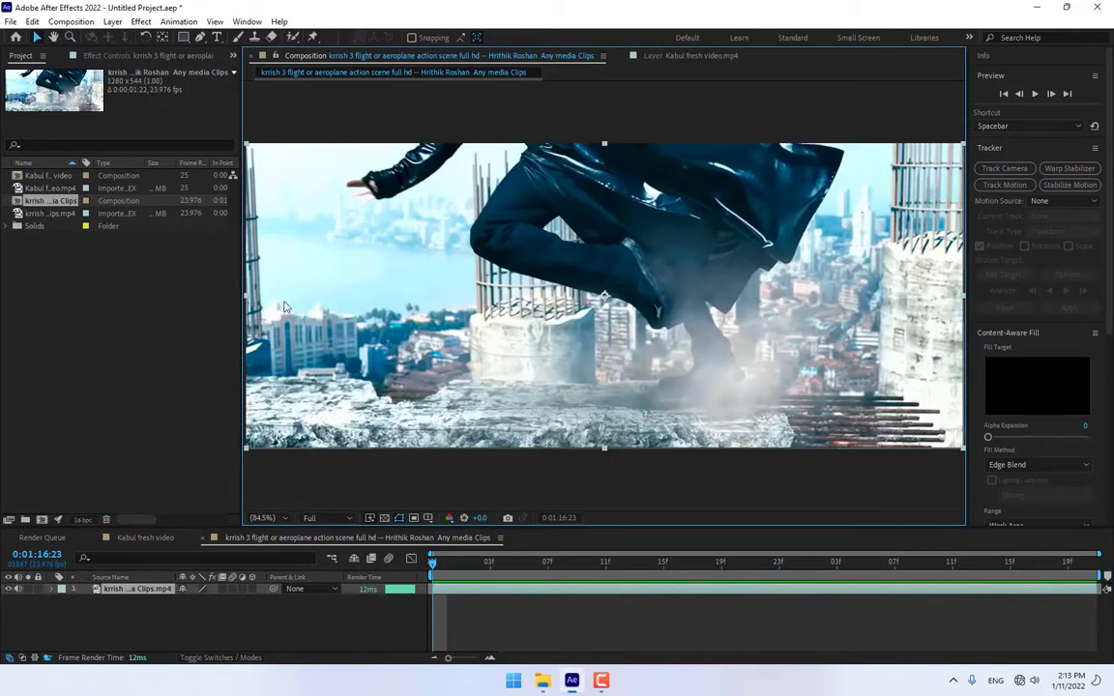
drag(627, 366, 630, 409)
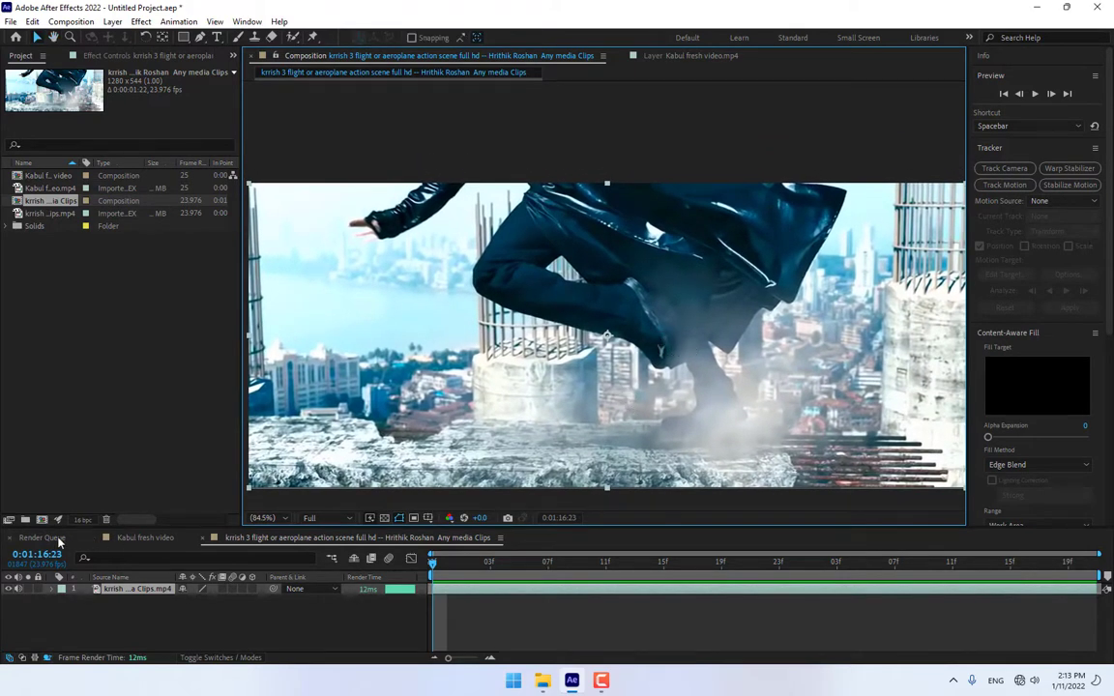
click(140, 538)
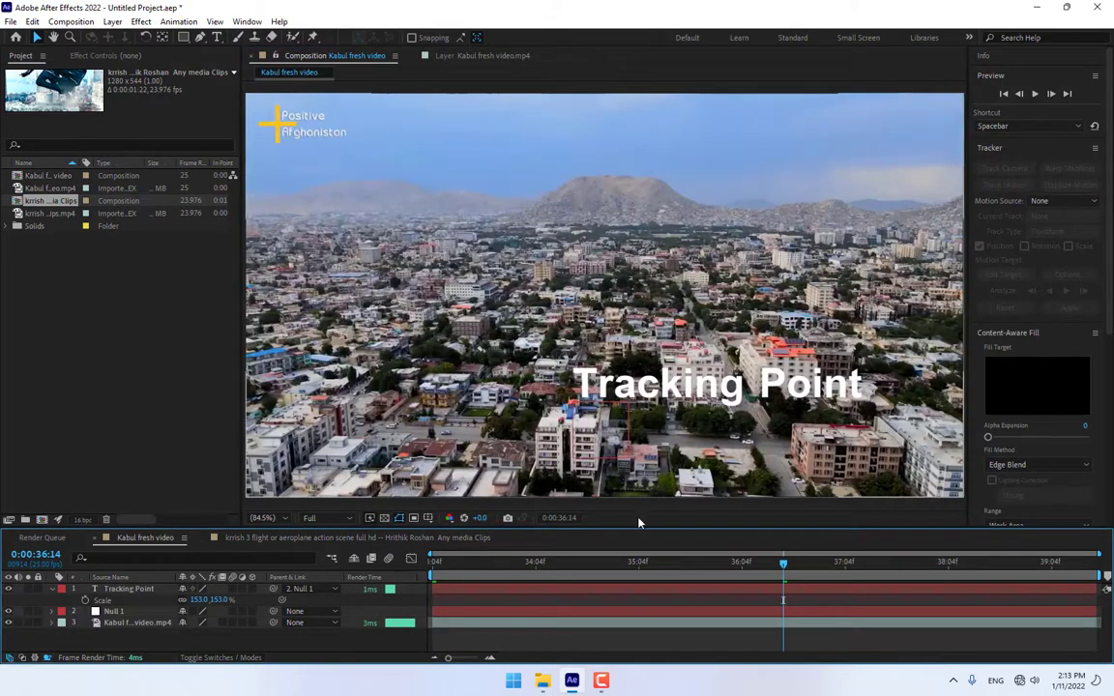
key(space)
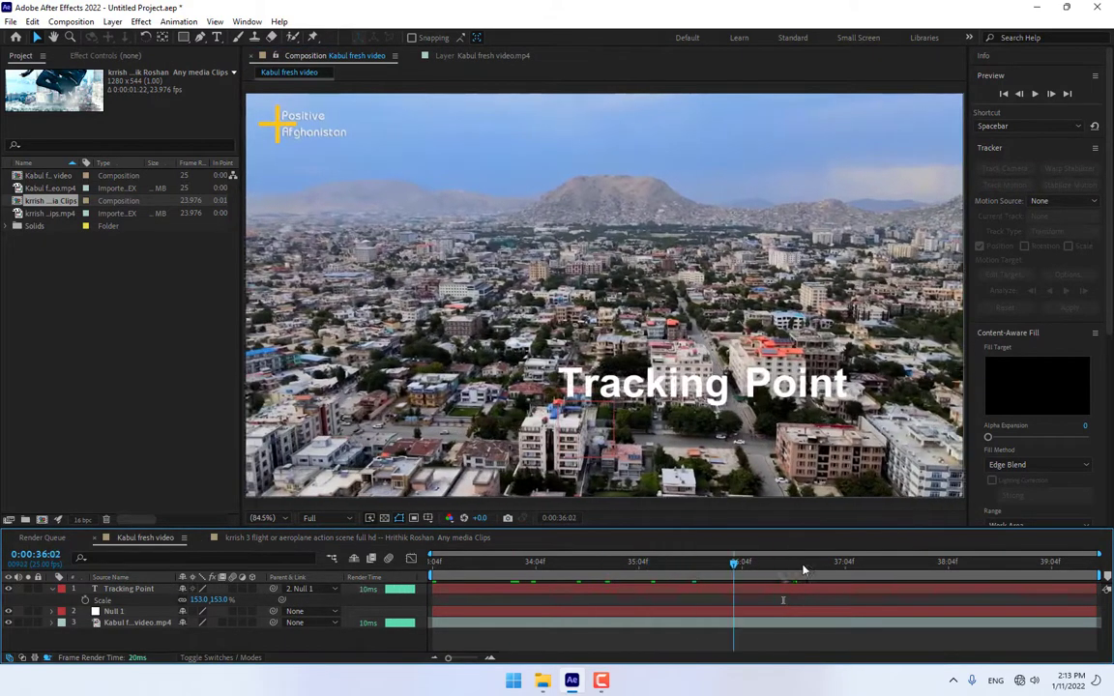
Step: In the krrish 3 composition, fit a position track point around the light mark on the raised foot and analyze the motion forward
click(364, 541)
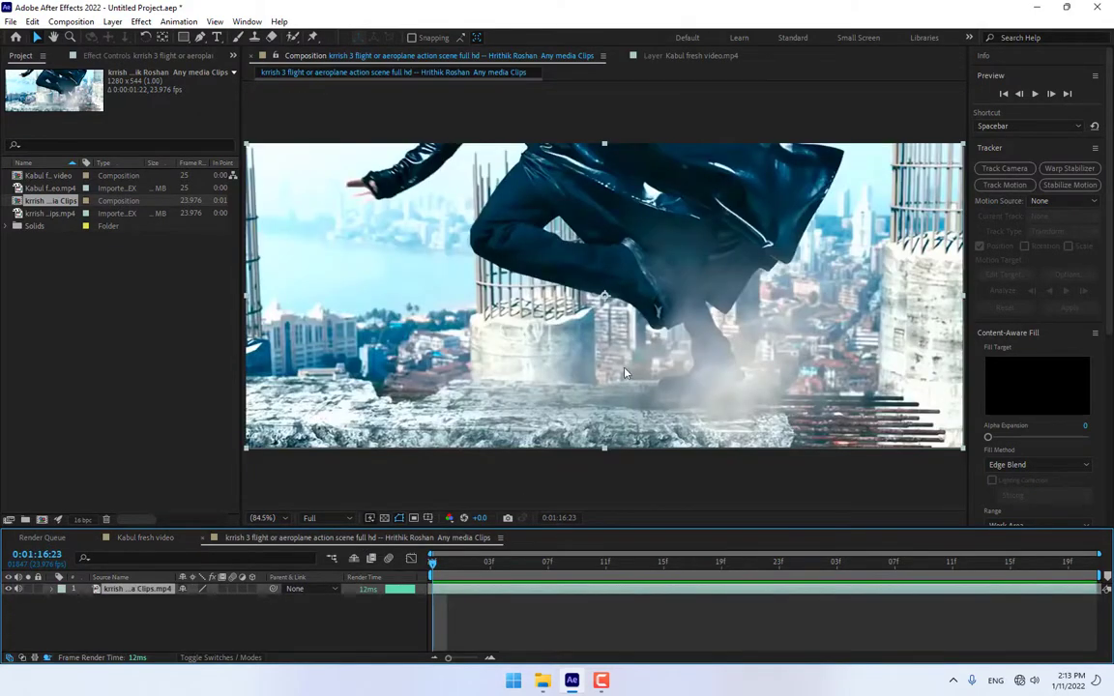
key(space)
click(1005, 185)
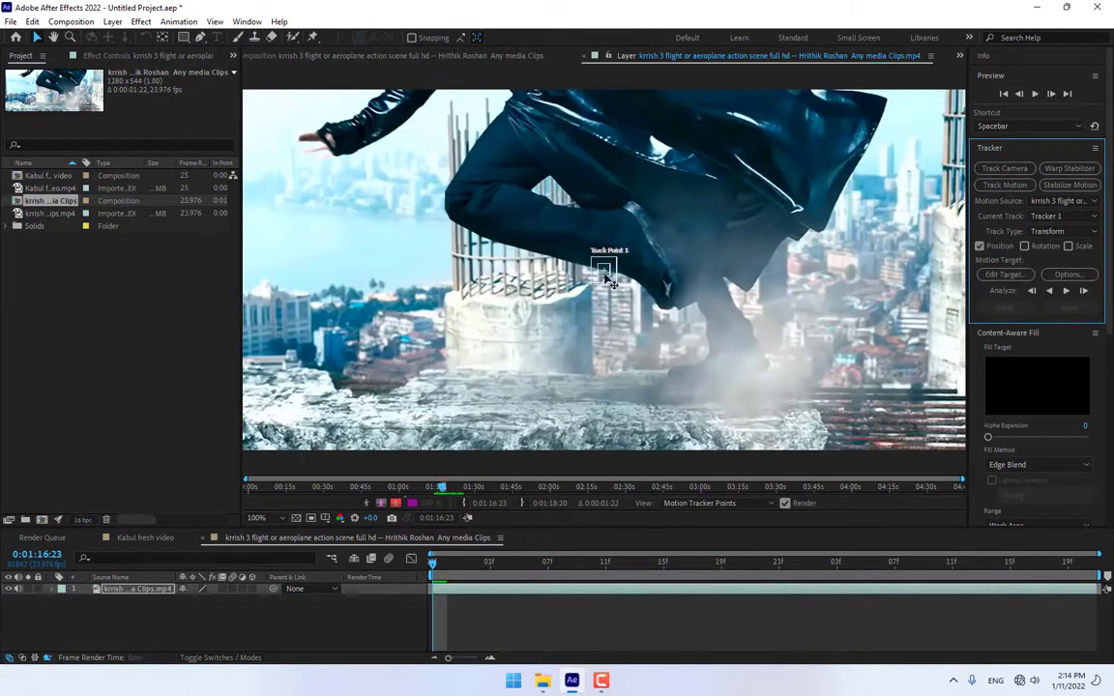
drag(609, 280, 677, 301)
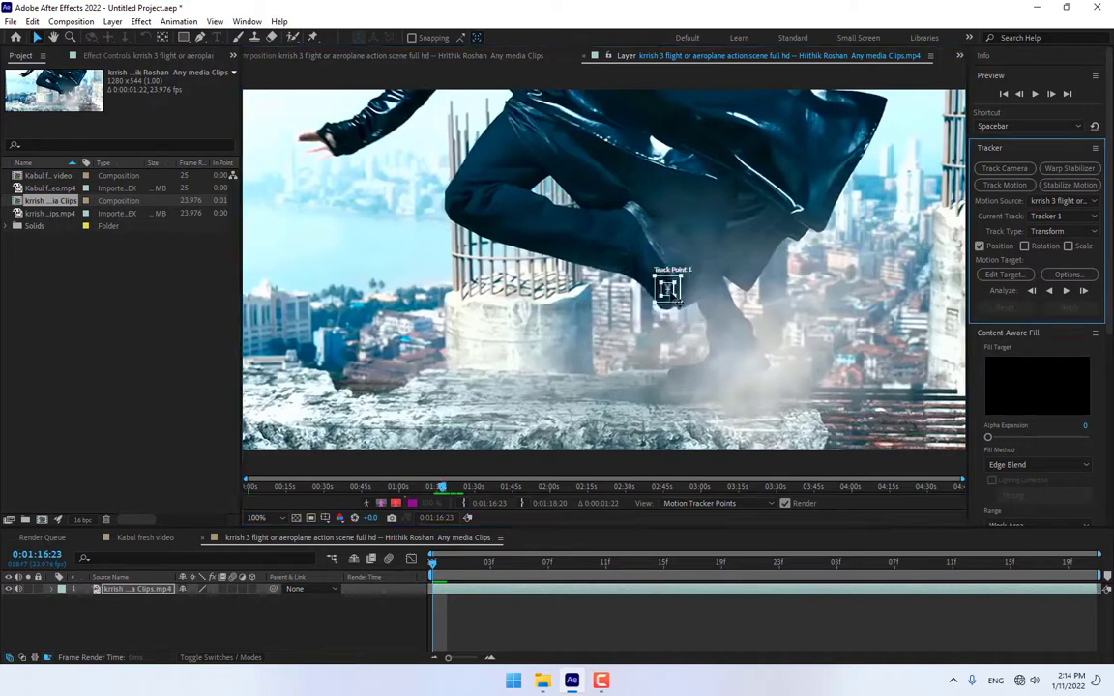
click(678, 286)
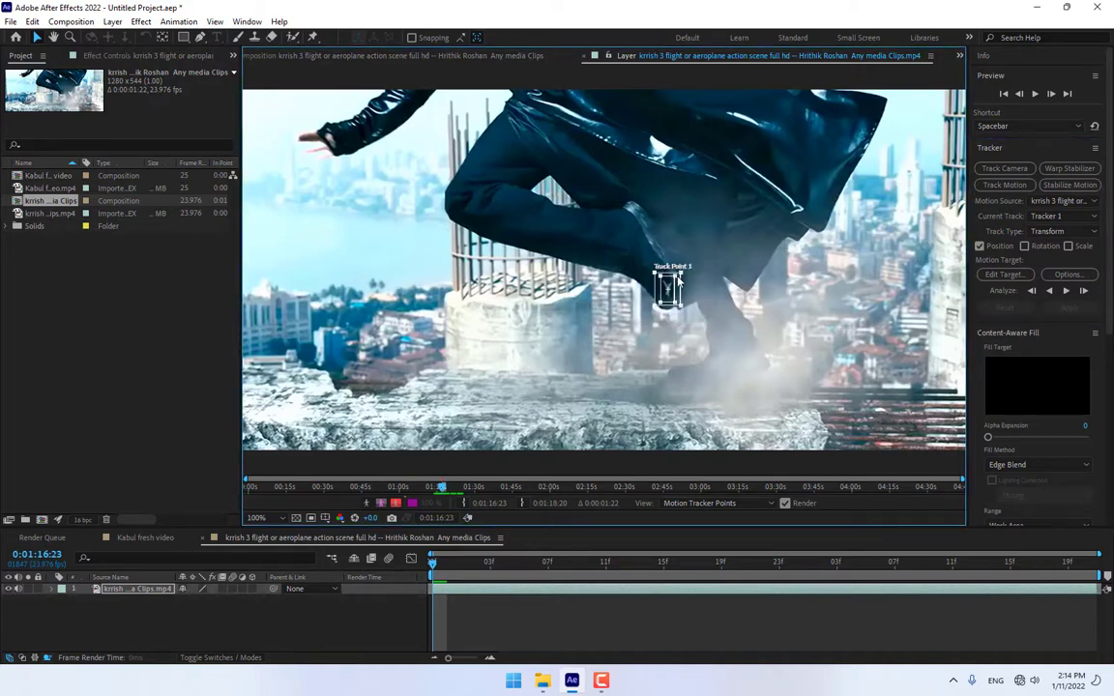
click(1068, 292)
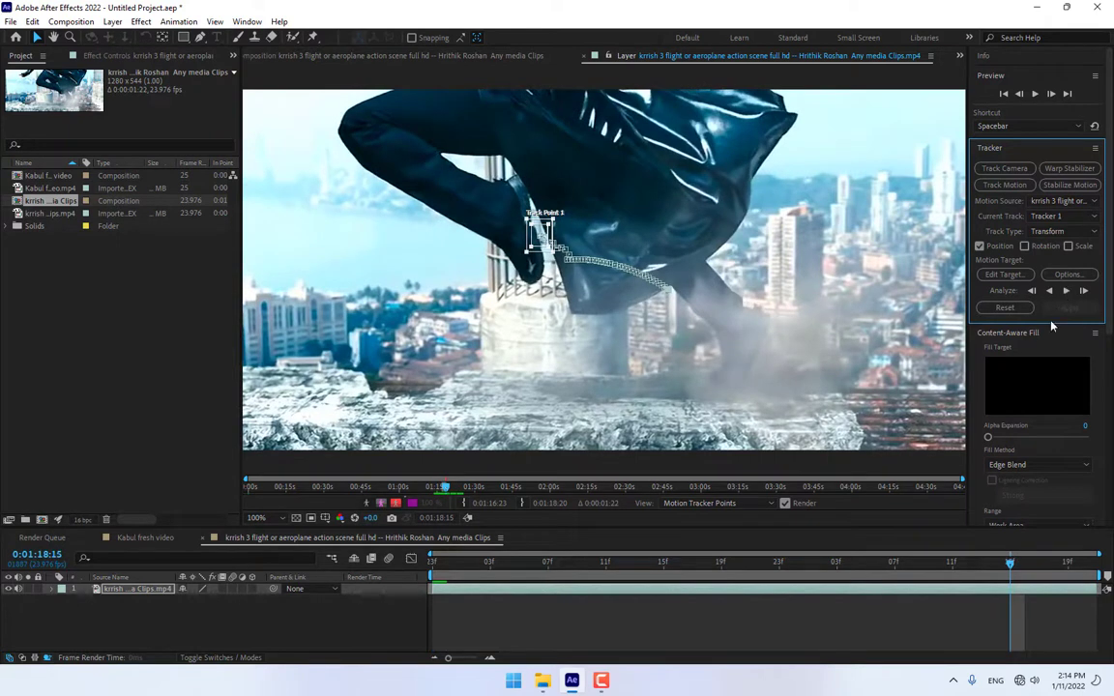
Step: From 0:01:18:05 through 0:01:18:08, move Track Point 1 back onto the foot's light mark wherever the track drifted
drag(967, 573, 866, 592)
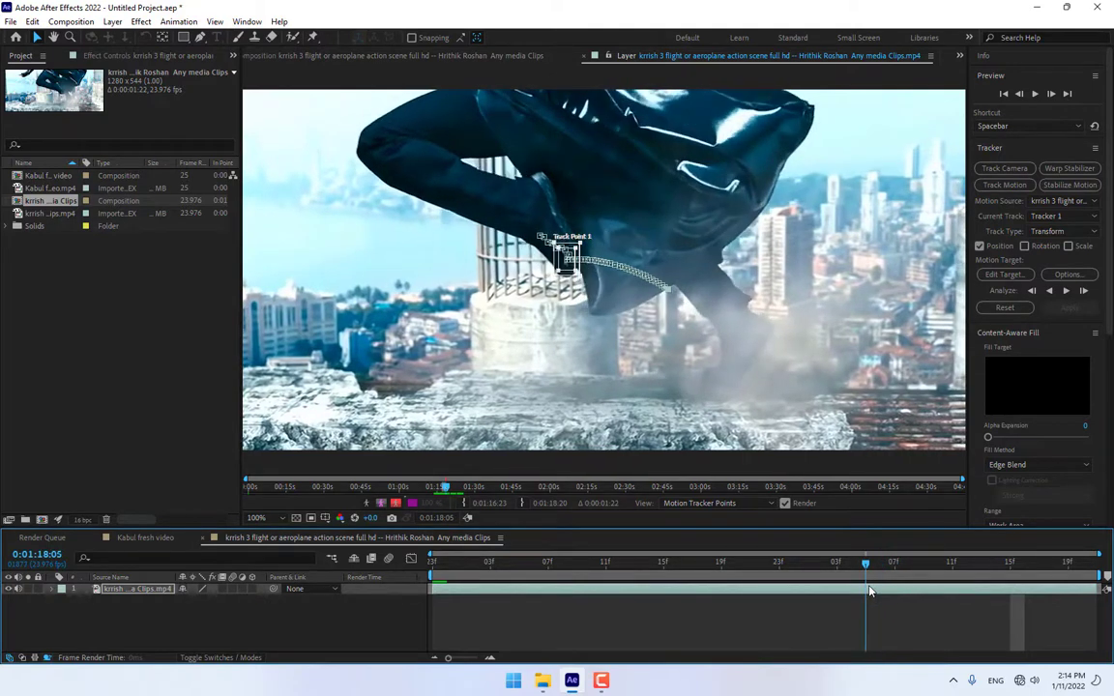
scroll(548, 254, up, 4)
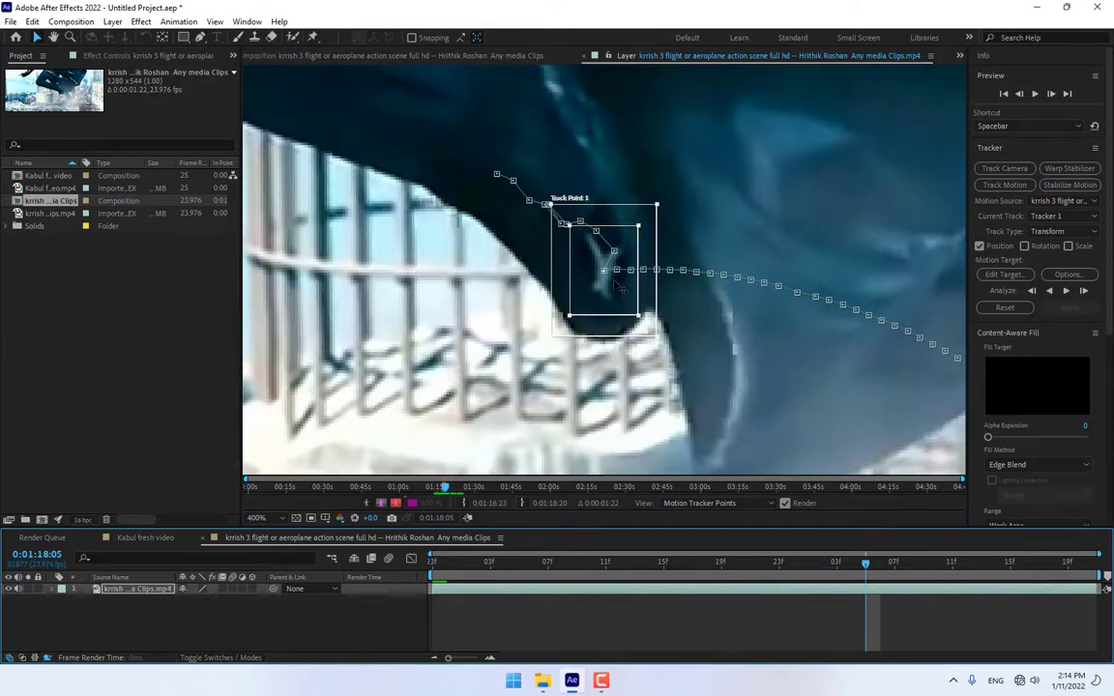
key(Page_Down)
drag(607, 287, 570, 298)
key(Page_Down)
key(Page_Down)
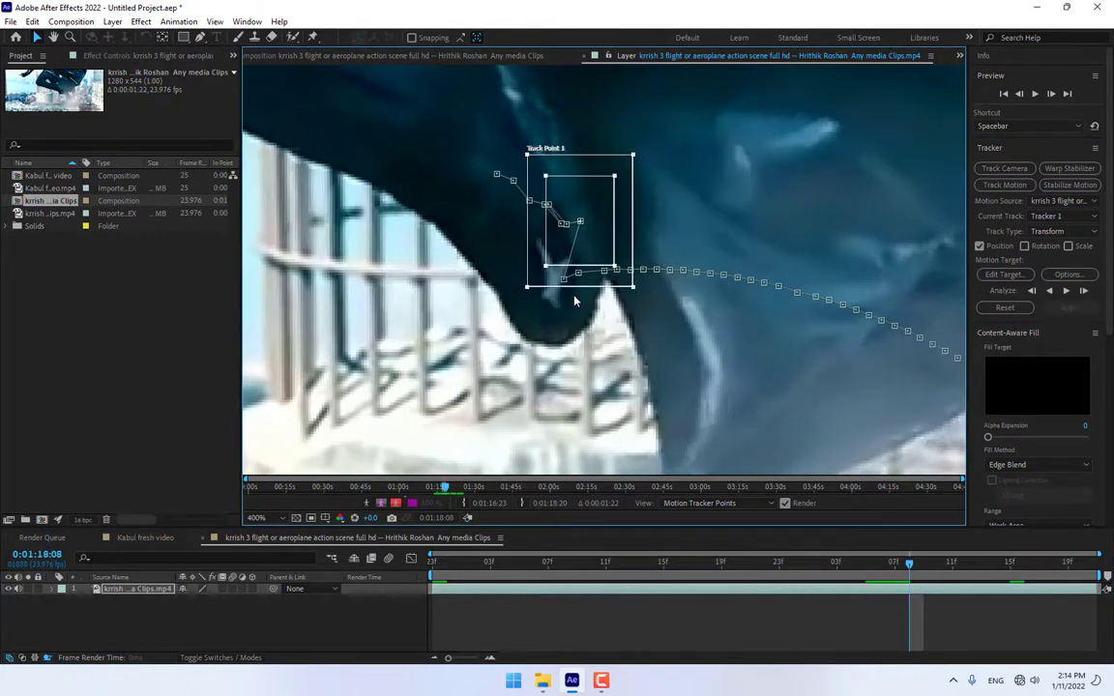
drag(608, 230, 559, 297)
Step: Continue frame by frame to 0:01:18:15, realigning Track Point 1 with the light mark on the foot
key(Page_Down)
key(Page_Down)
key(Page_Down)
drag(557, 253, 512, 320)
key(Page_Down)
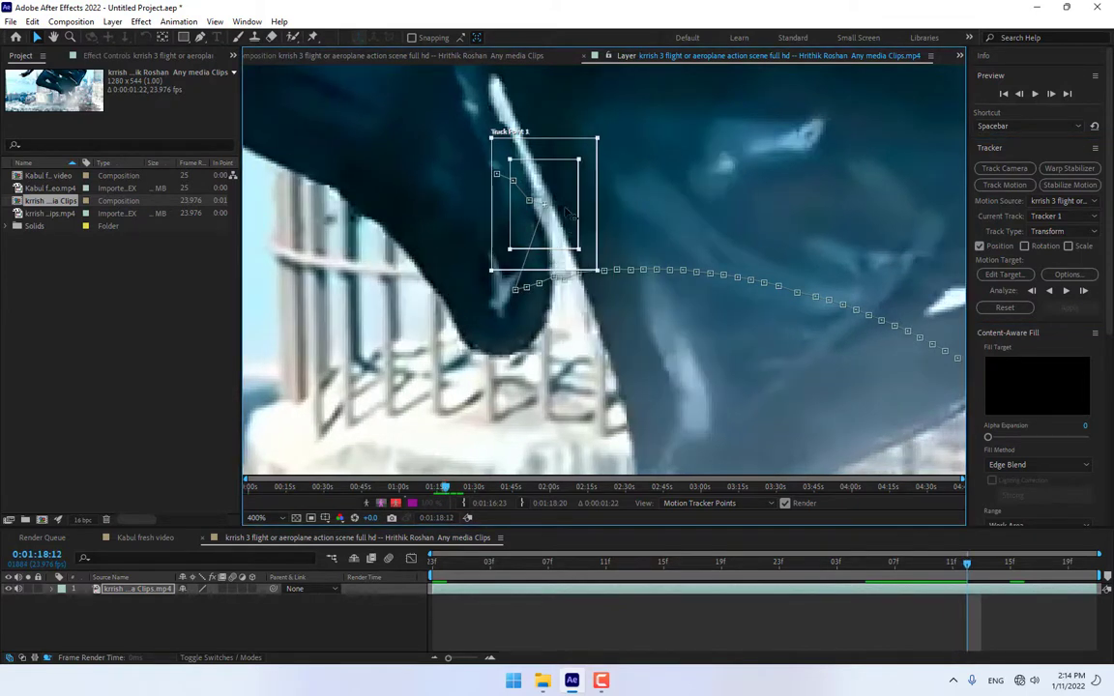
drag(569, 209, 527, 296)
key(Page_Down)
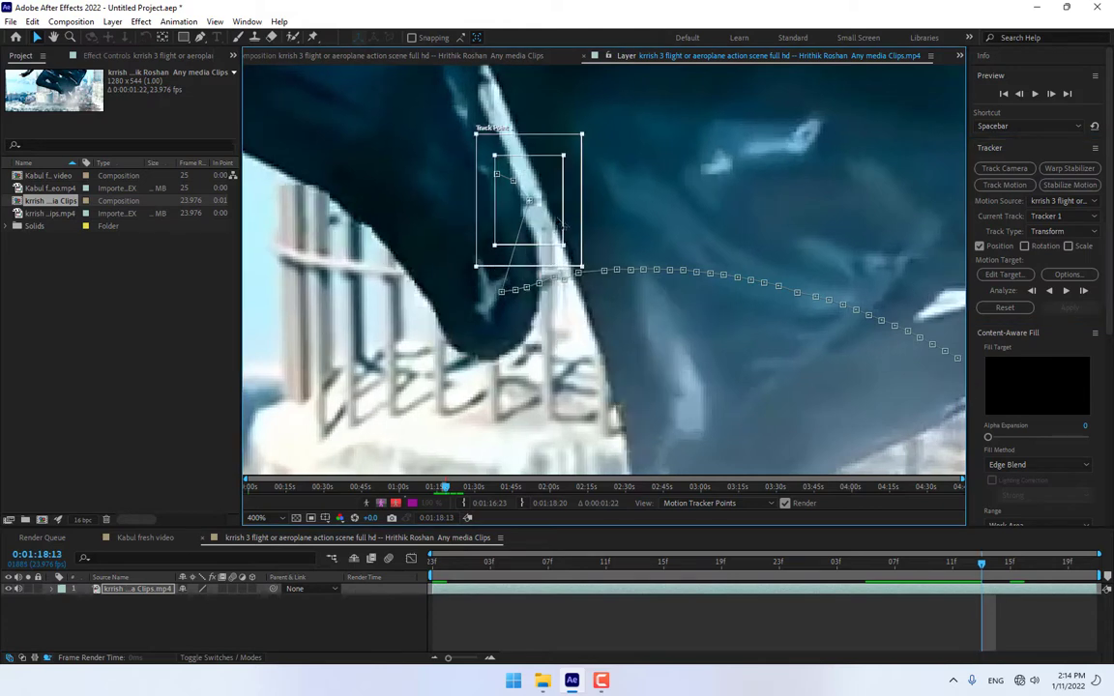
drag(554, 213, 514, 305)
key(Page_Down)
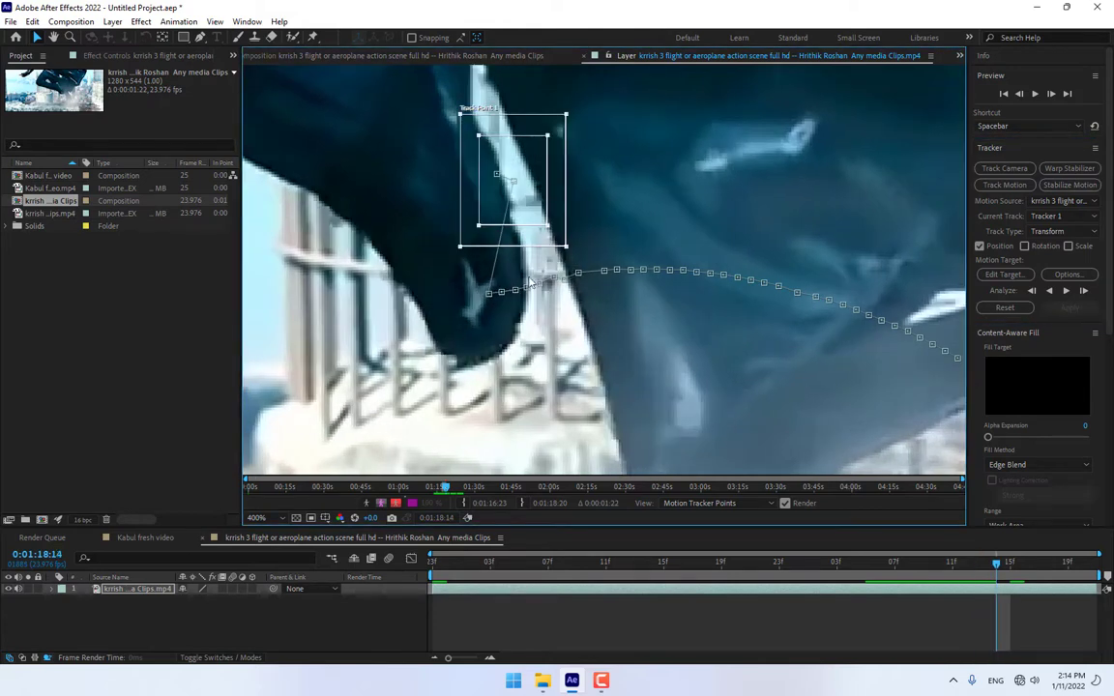
drag(532, 224, 493, 333)
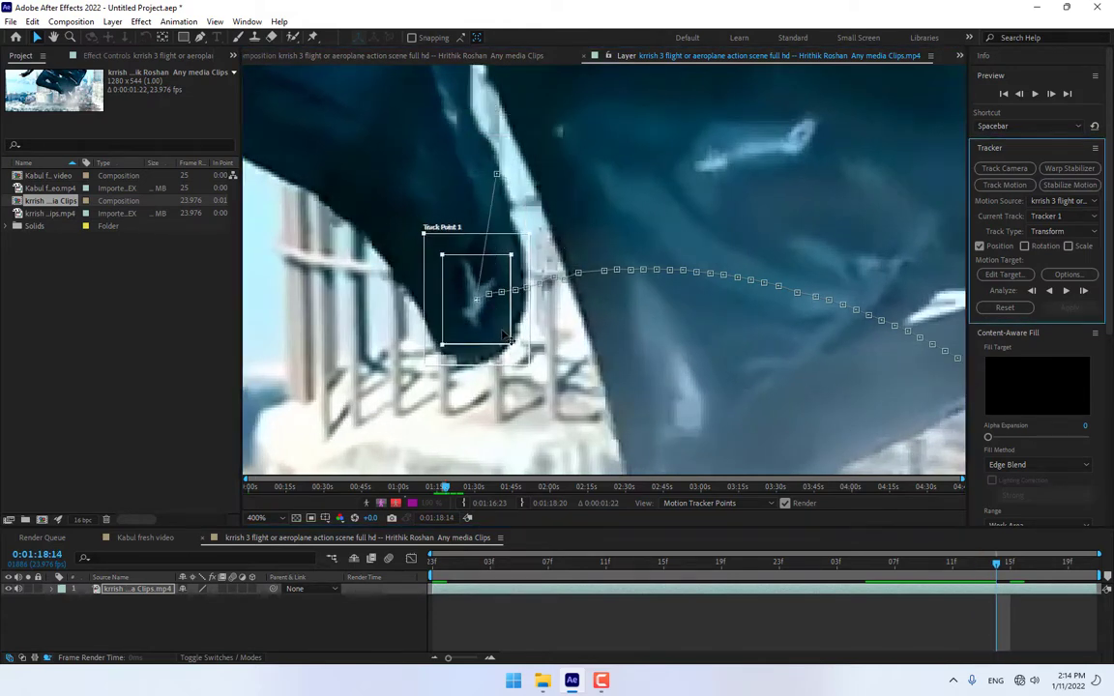
key(Page_Down)
drag(512, 245, 482, 333)
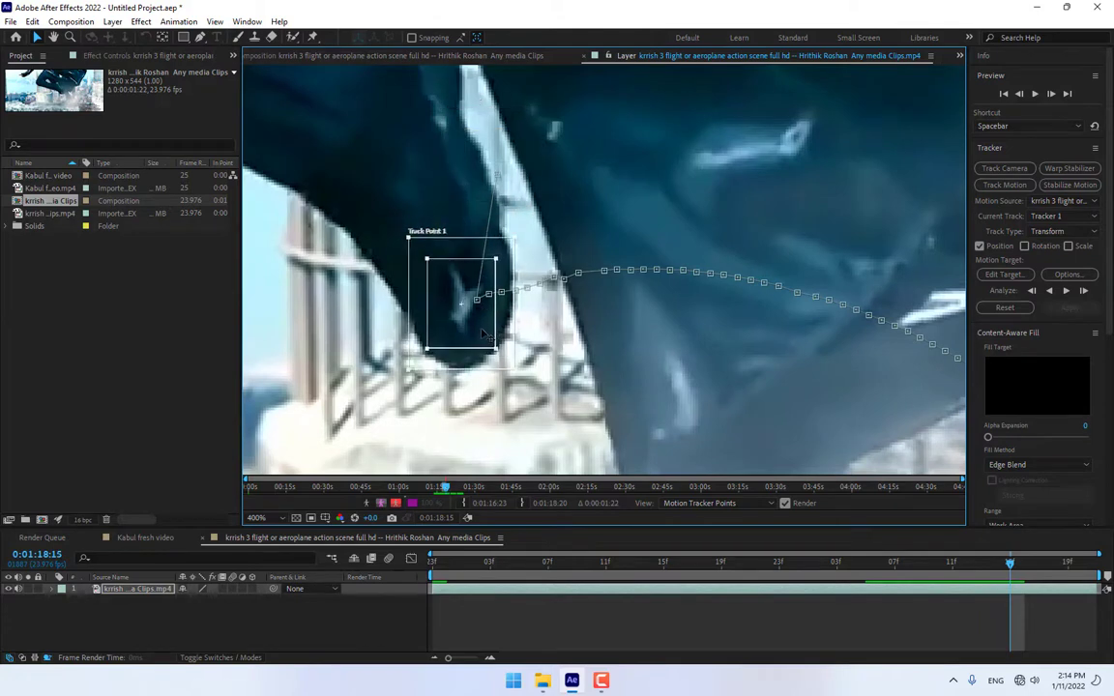
Step: Correct Track Point 1 on the foot's light mark for the remaining frames up to the end at 0:01:18:21
key(Page_Down)
drag(484, 277, 352, 327)
key(Page_Down)
key(Page_Down)
key(Page_Down)
key(Page_Down)
key(Page_Down)
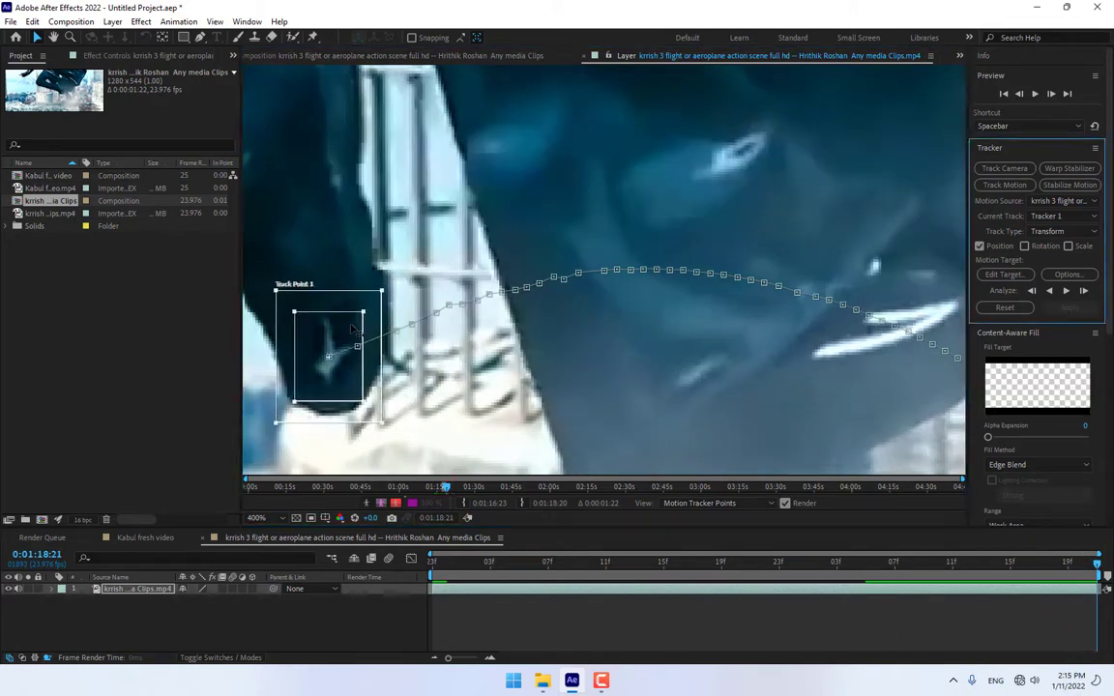
key(Page_Down)
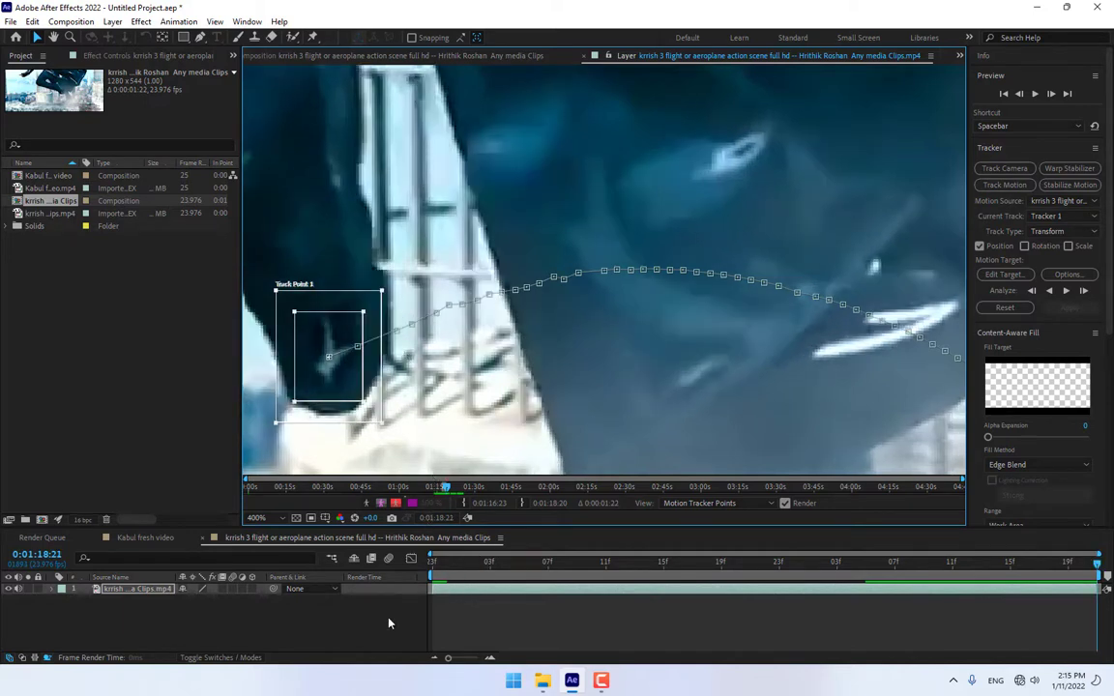
Step: Add a new null object to the krrish 3 composition
right_click(318, 626)
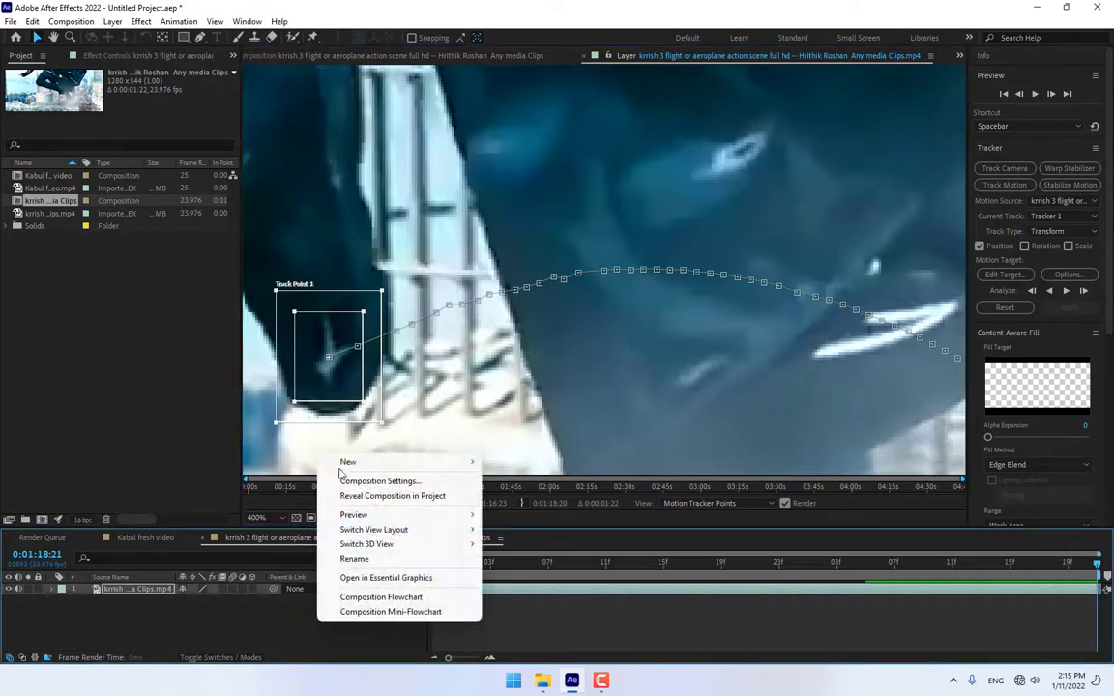
mouse_move(341, 468)
click(521, 540)
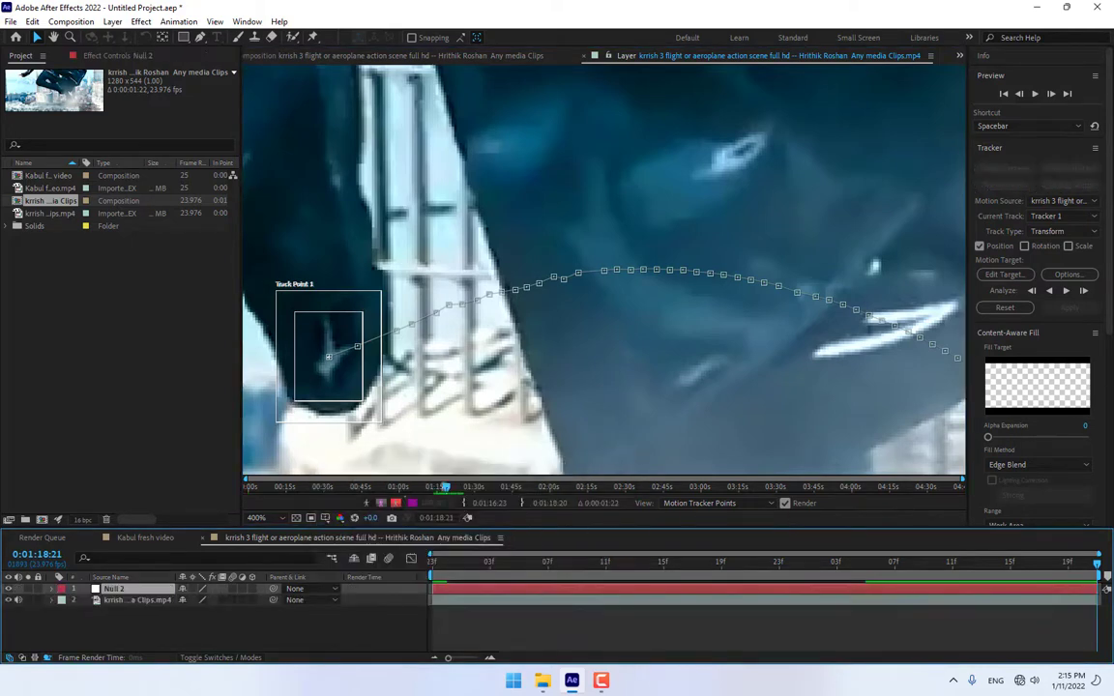
Step: Set Null 2 as the motion target and apply the foot's tracking data to it in X and Y
click(1005, 276)
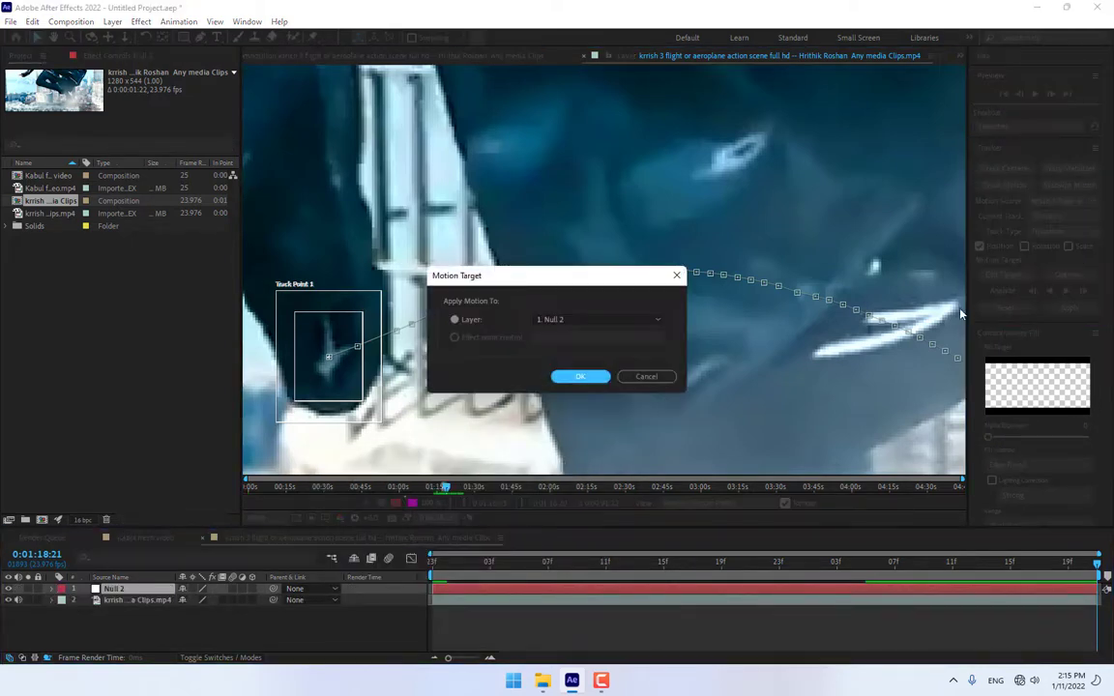
click(581, 377)
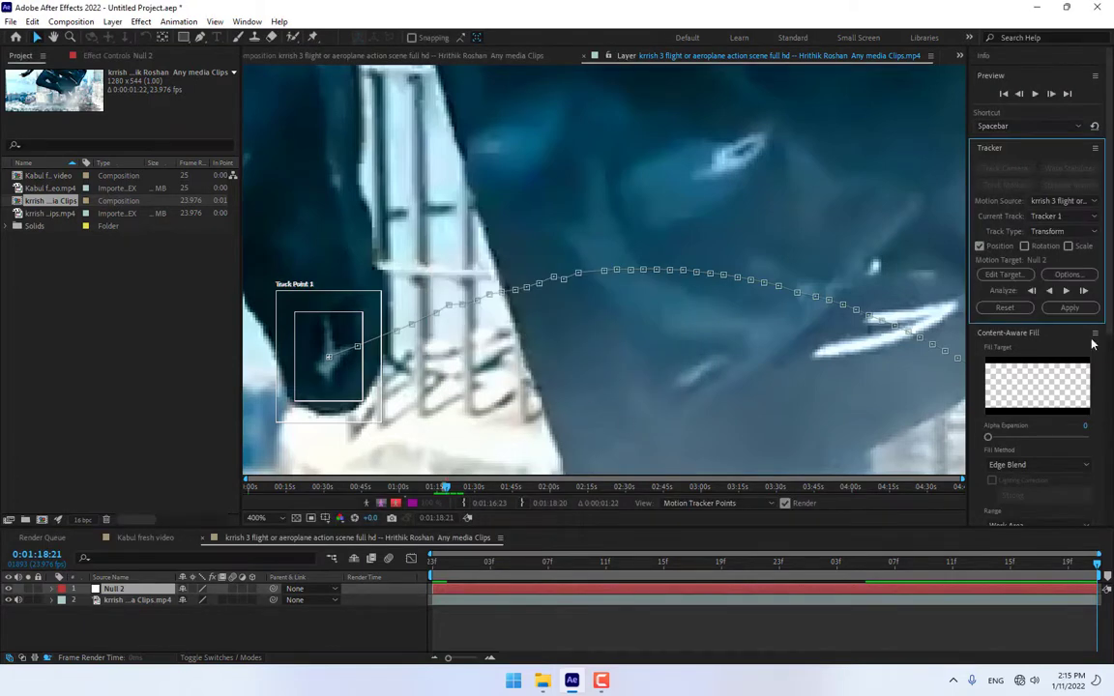
click(1071, 309)
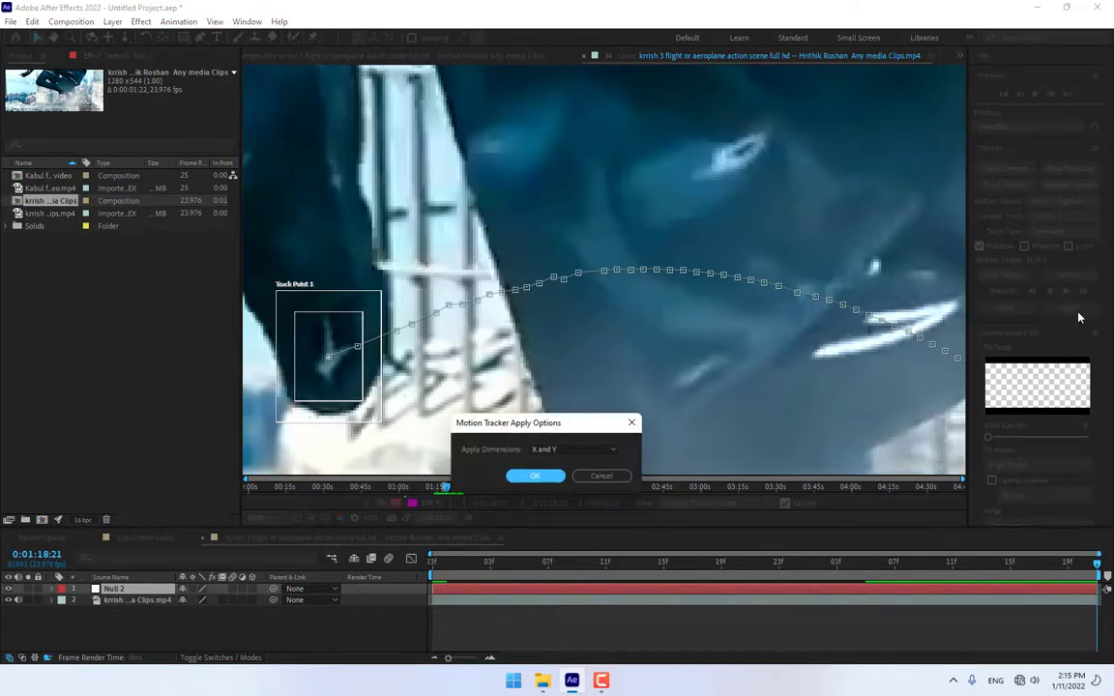
click(504, 478)
Step: Scrub the krrish 3 composition from its first frame to 0:01:18:20 to check that the null follows the foot
click(432, 578)
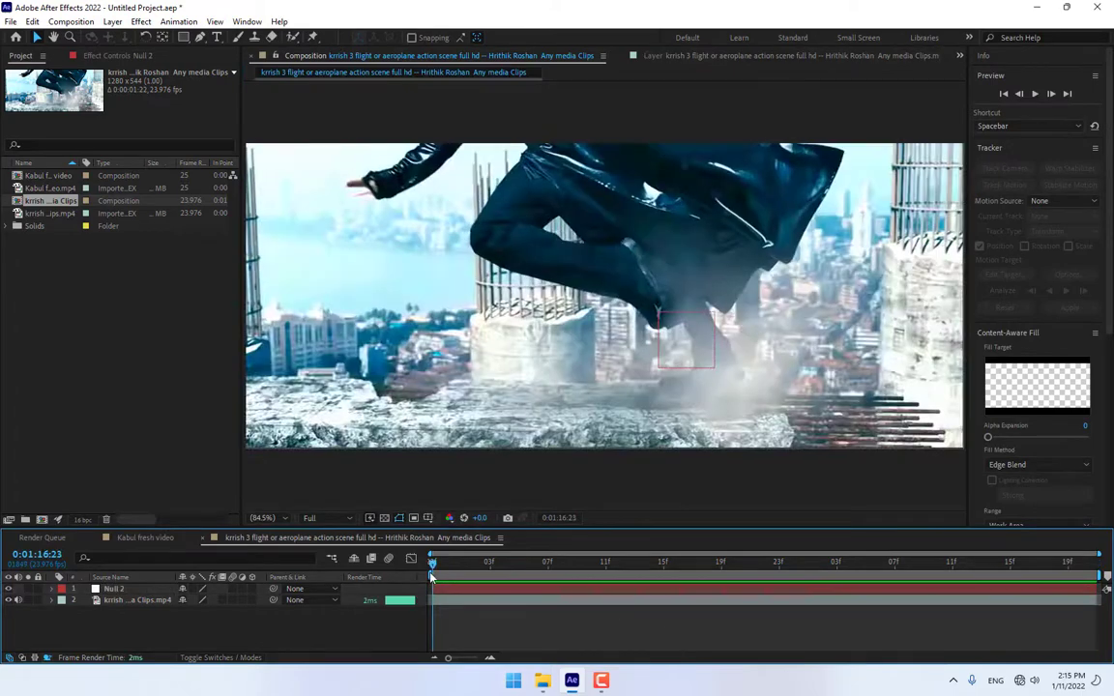
drag(432, 577, 1083, 580)
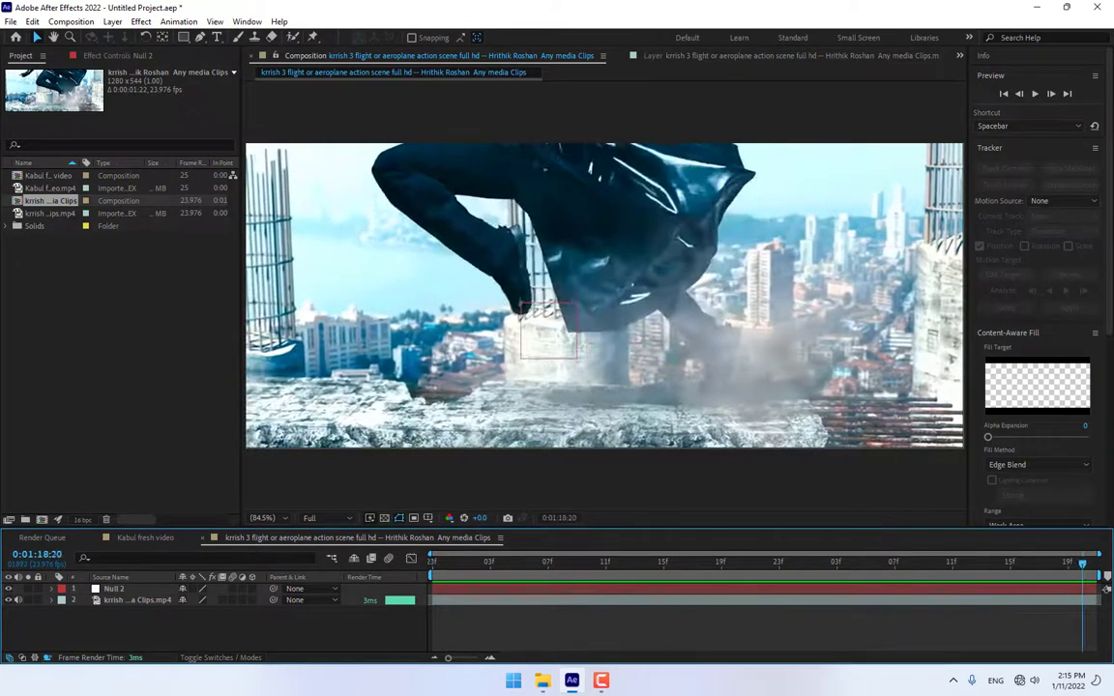
Step: At the krrish 3 composition's first frame, add the text NIKE near the foot and set its font style to Regular
drag(989, 613, 305, 636)
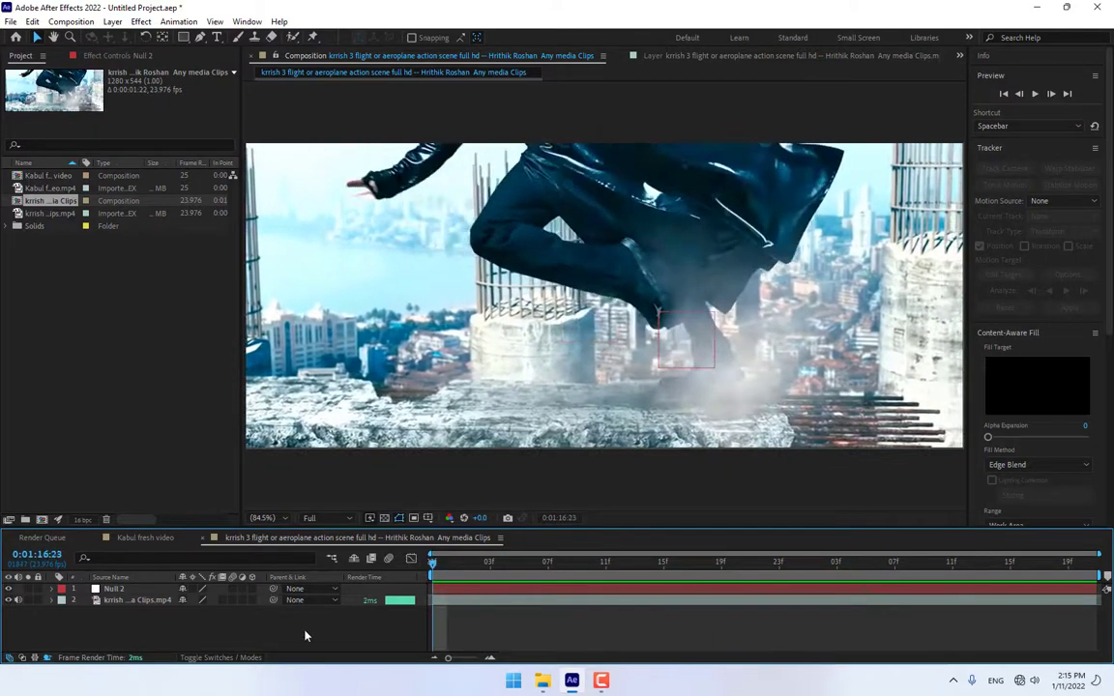
click(217, 37)
click(522, 290)
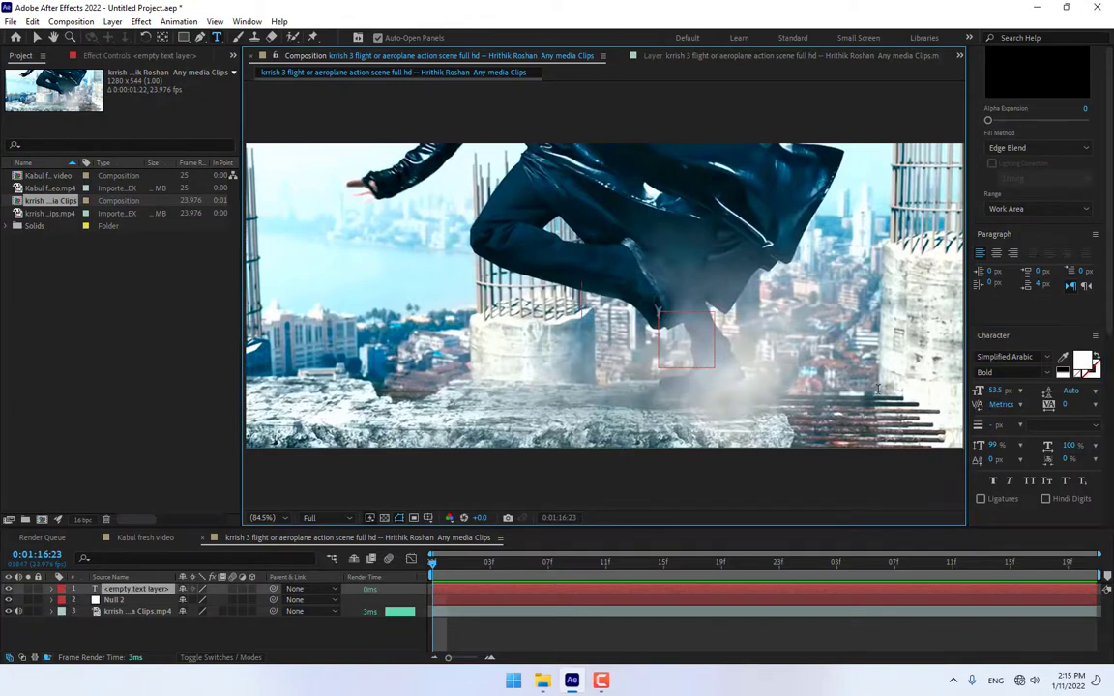
text(NIKE)
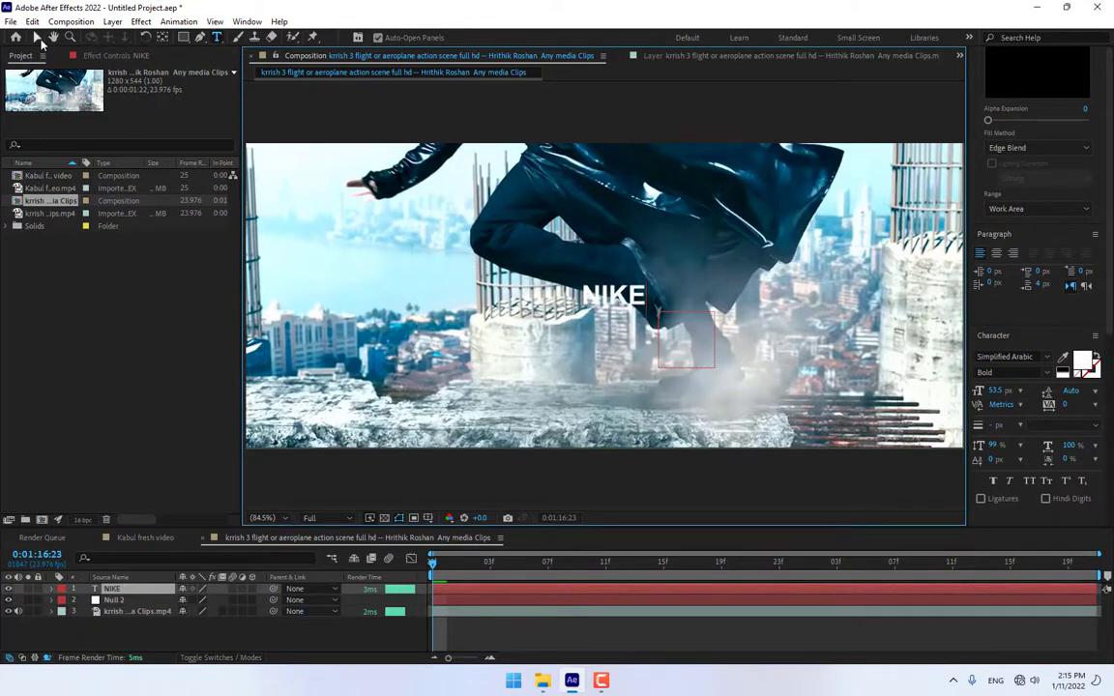
click(37, 37)
click(1048, 373)
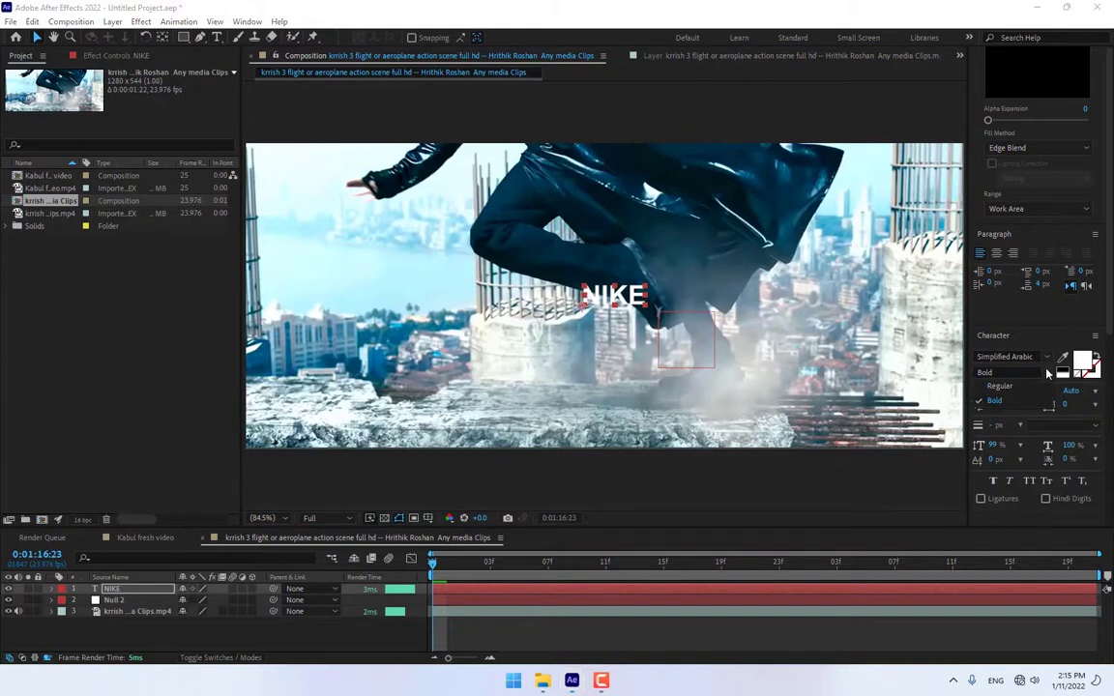
click(996, 386)
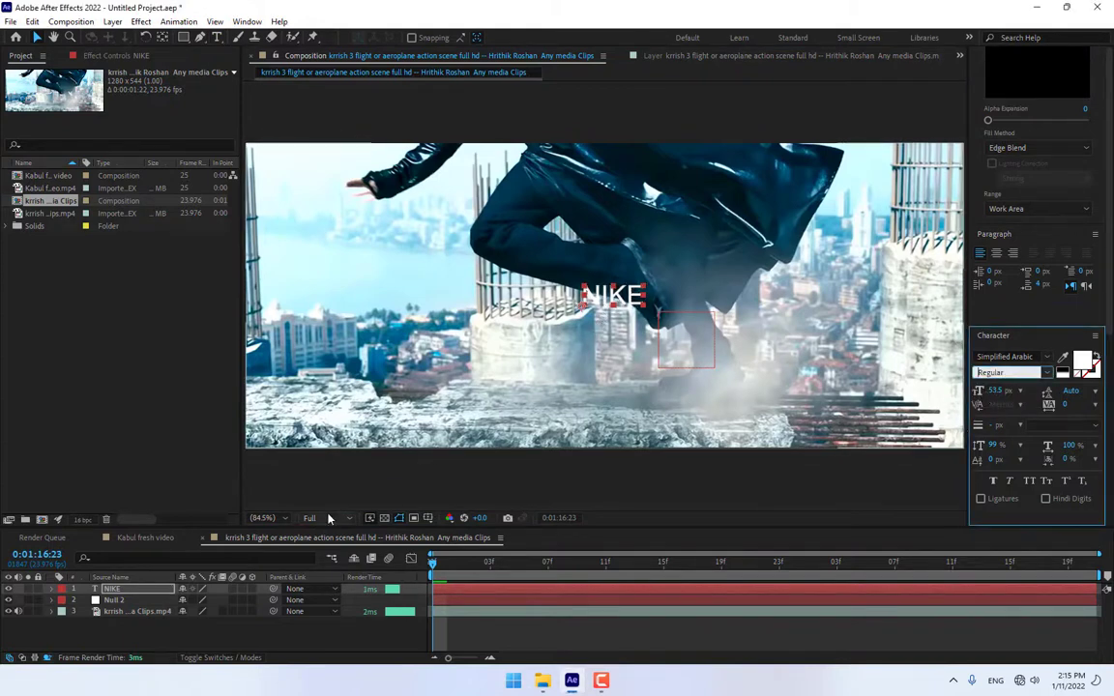
Step: Scale the NIKE text to 58% and rotate it nearly vertical, placing it over the raised shoe
click(124, 590)
key(s)
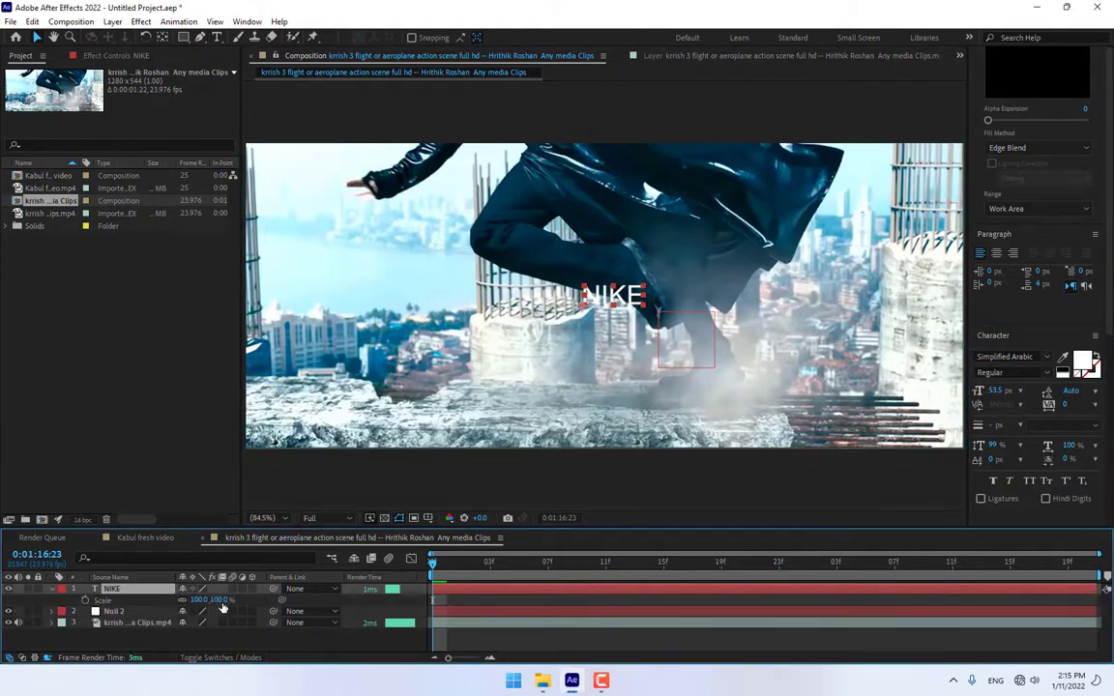
drag(222, 600, 190, 601)
scroll(605, 302, up, 4)
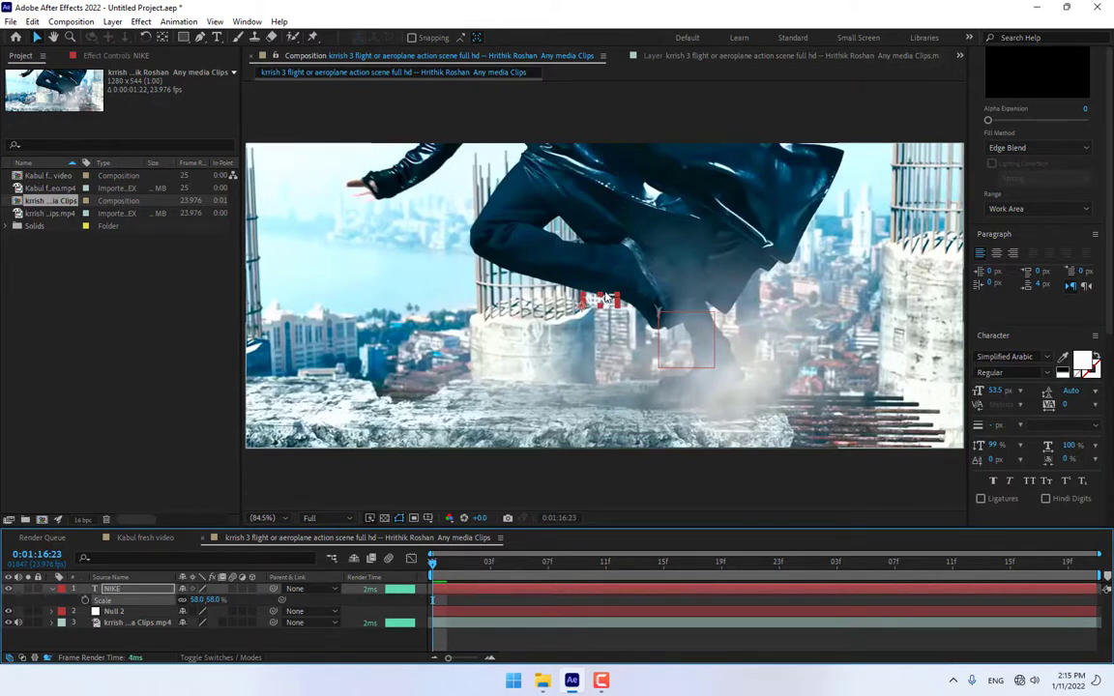
scroll(607, 298, down, 1)
key(w)
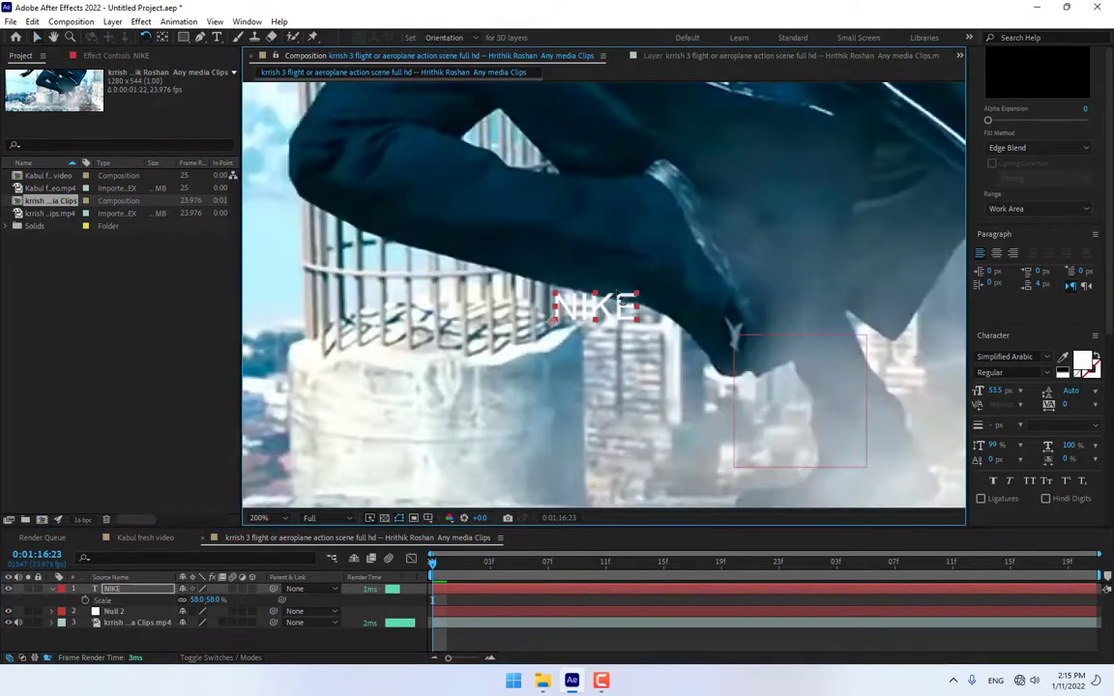
drag(615, 317, 701, 281)
key(v)
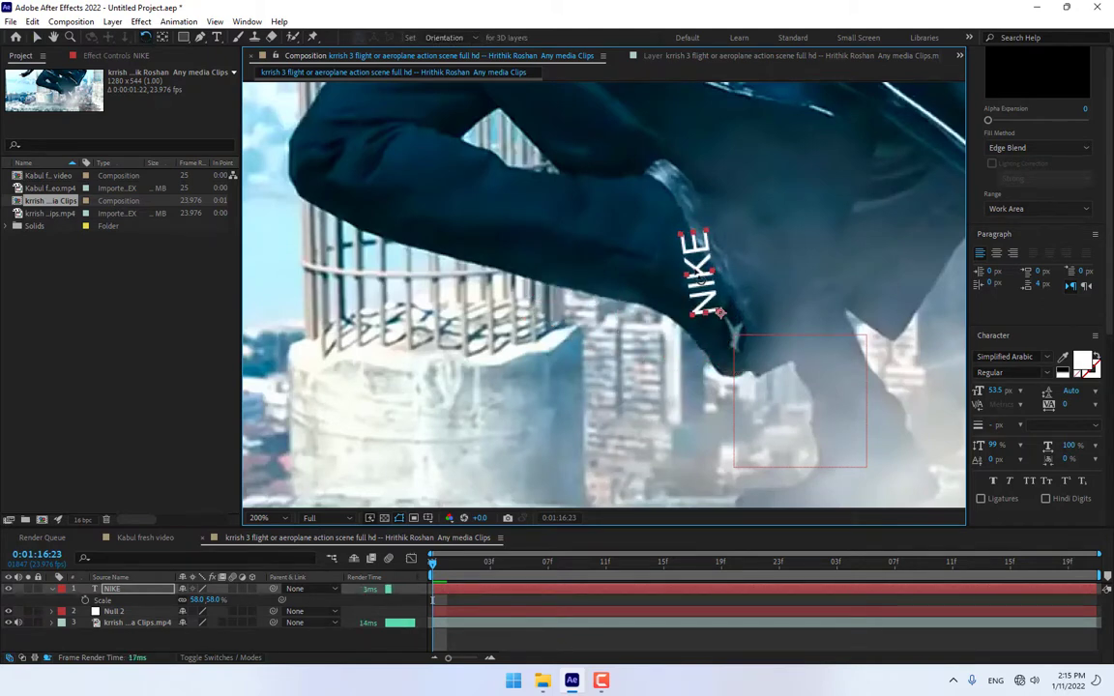
Step: Scale the NIKE text to 32% and tilt it to follow the slope of the shoe
key(s)
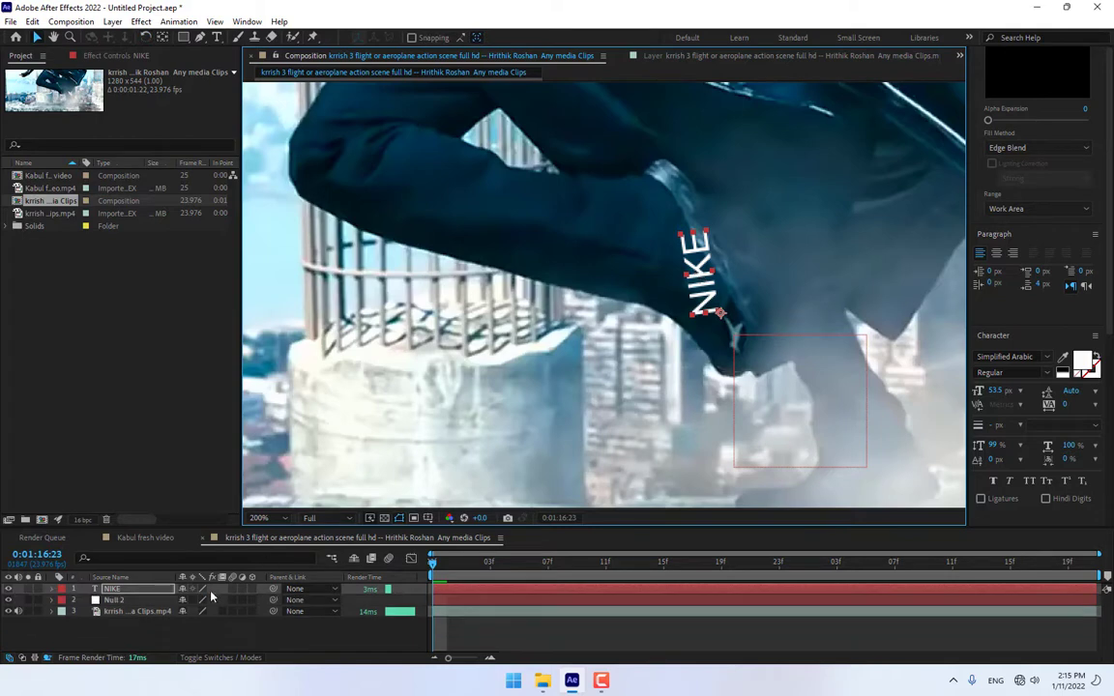
key(s)
drag(216, 599, 196, 599)
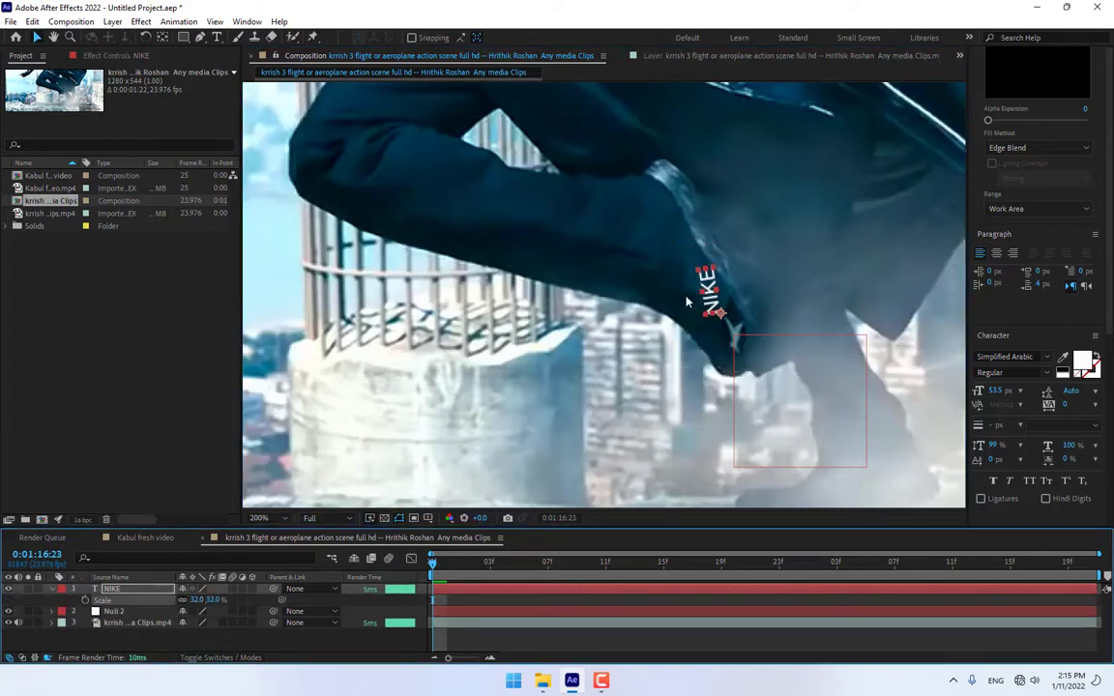
key(w)
mouse_move(716, 290)
mouse_down()
mouse_move(705, 294)
mouse_move(721, 280)
mouse_up()
key(v)
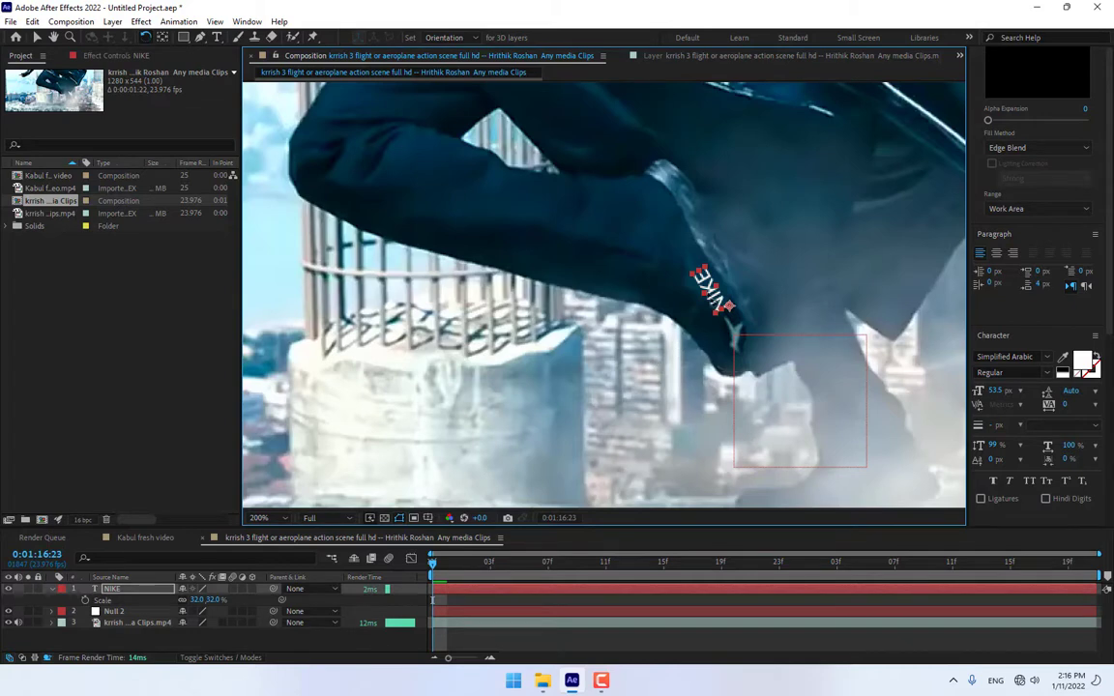
Step: Nudge the NIKE text down along the shoe until it sits just above the tracked light mark
key(Down)
key(Down)
key(Down)
key(Down)
key(Down)
key(Down)
key(Down)
key(Down)
key(Down)
key(Down)
key(Down)
key(Down)
key(Down)
key(Down)
key(Down)
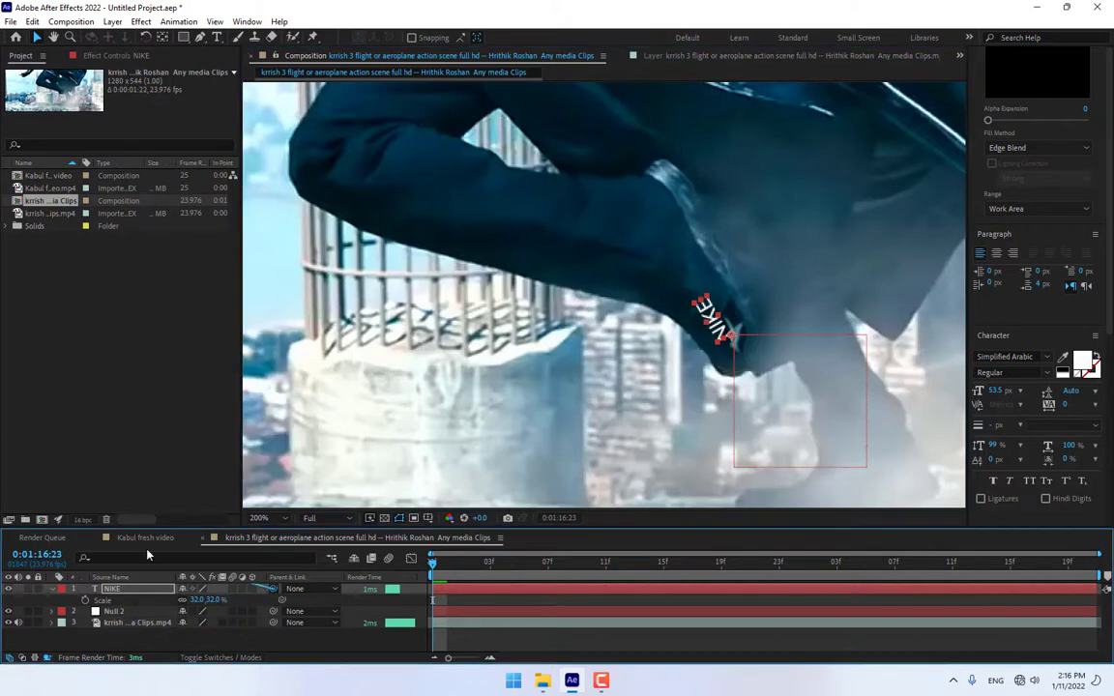
Step: Parent the NIKE text layer to Null 2 and fit the whole frame in the composition view
drag(274, 589, 117, 614)
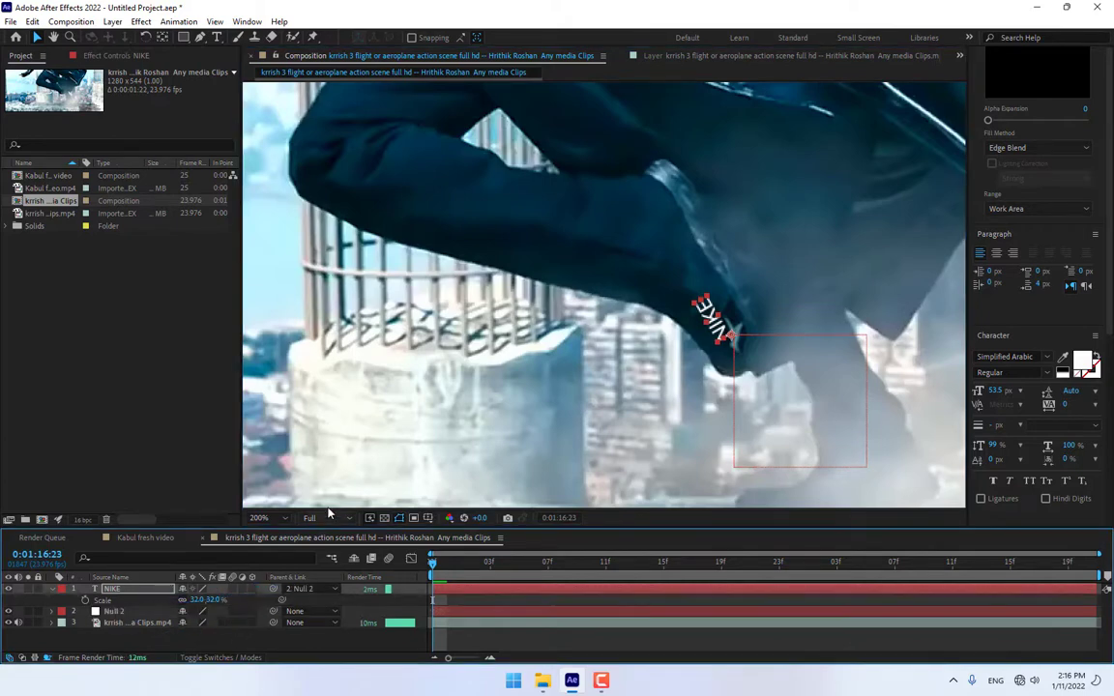
click(280, 520)
click(271, 276)
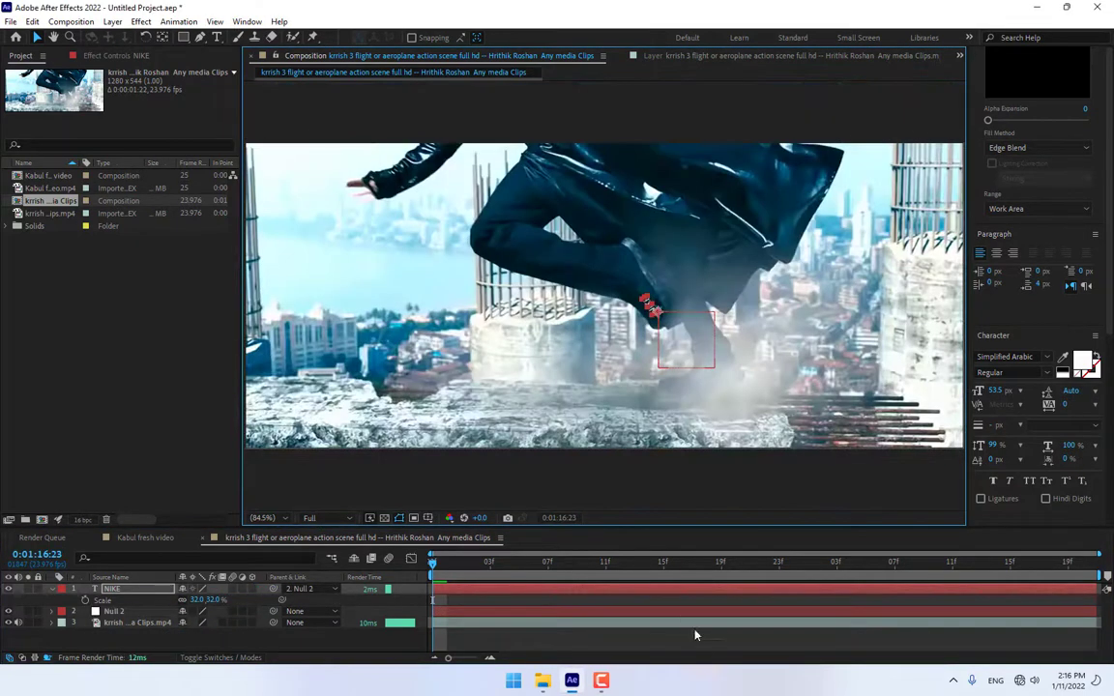
Step: Mute the krrish 3 clip layer's audio and preview the composition to check that NIKE follows the foot
click(694, 636)
scroll(1056, 222, up, 5)
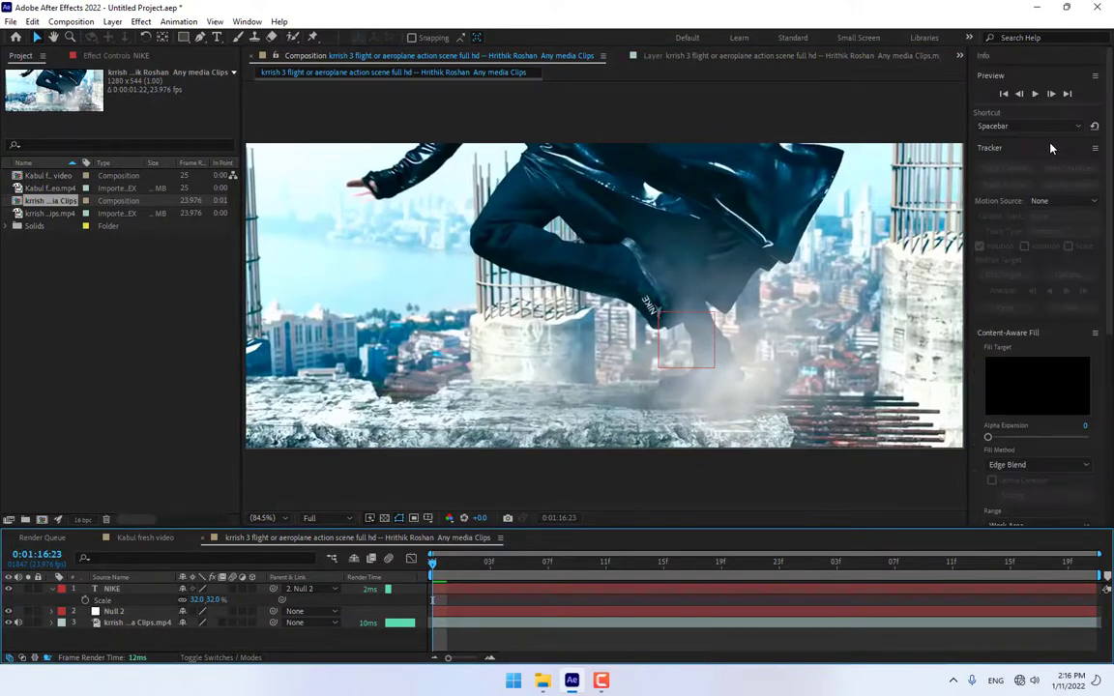
click(1036, 94)
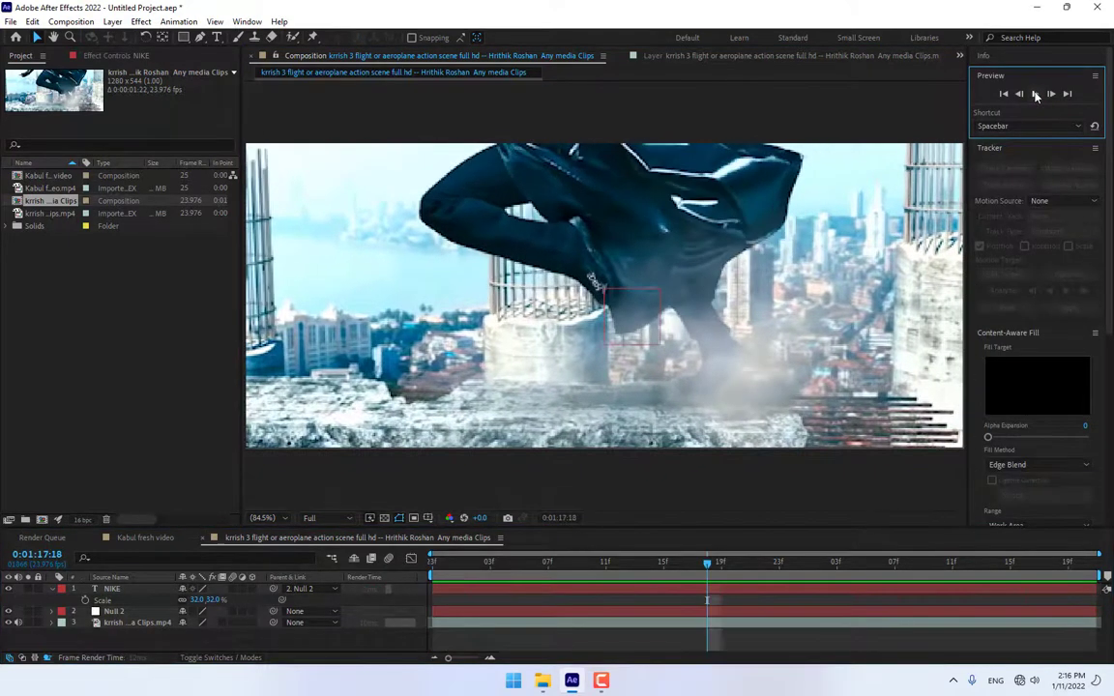
click(19, 623)
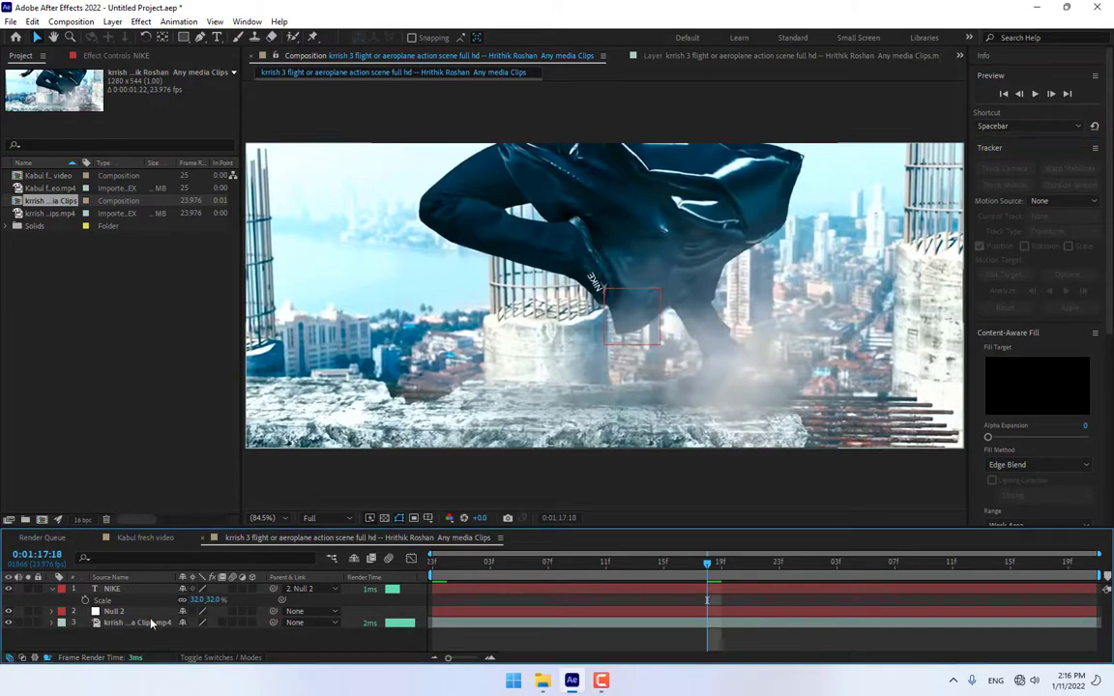
drag(461, 568, 744, 630)
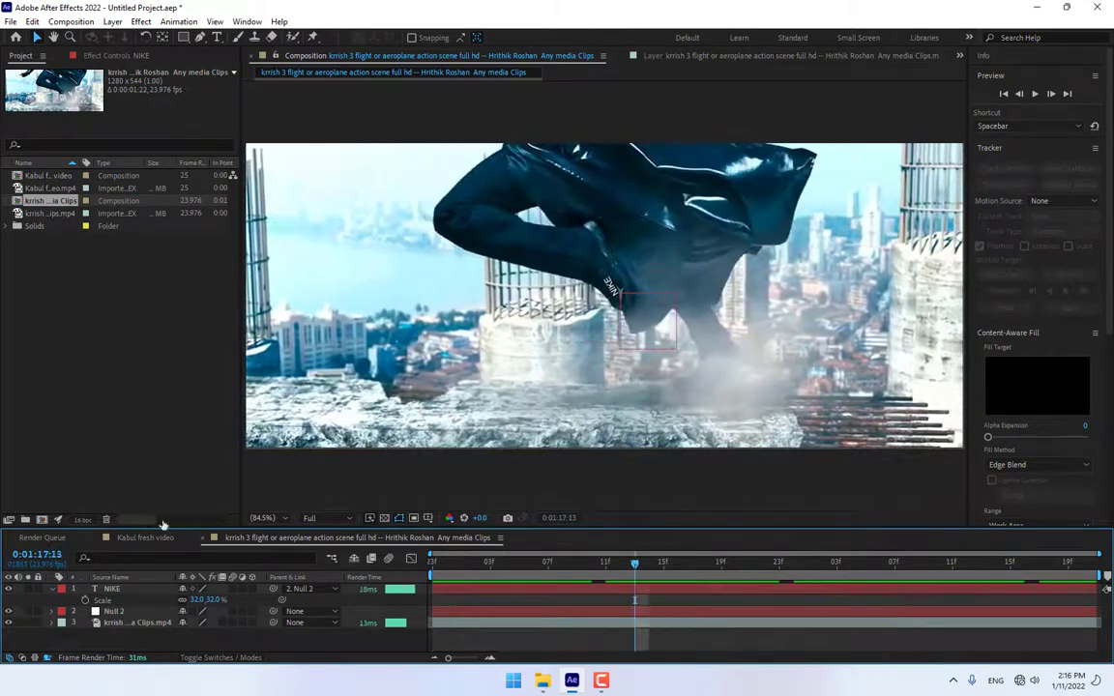
Step: Scrub through the Kabul fresh video and krrish 3 compositions to review both tracked text labels
click(143, 538)
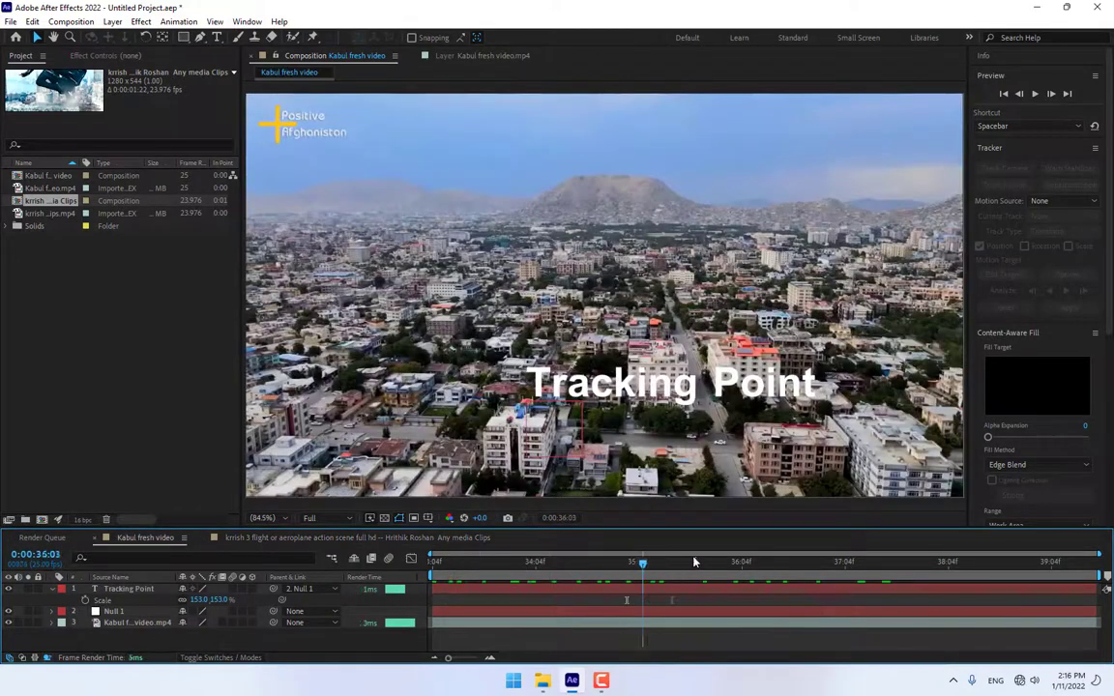
drag(854, 559, 647, 574)
click(324, 537)
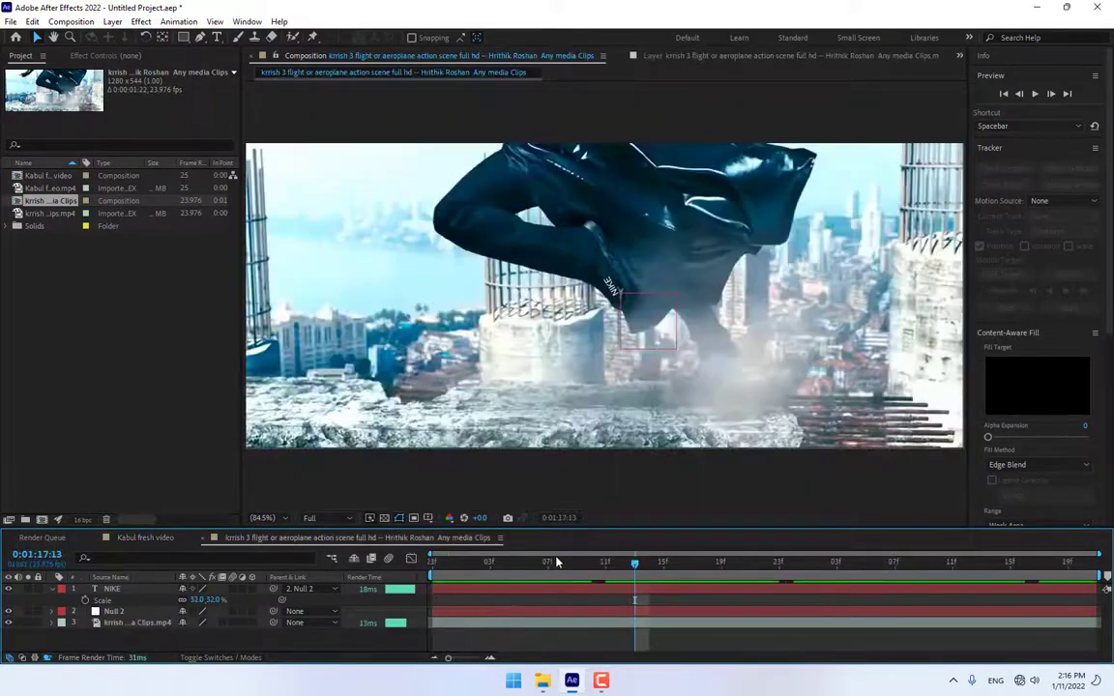
drag(763, 565, 829, 549)
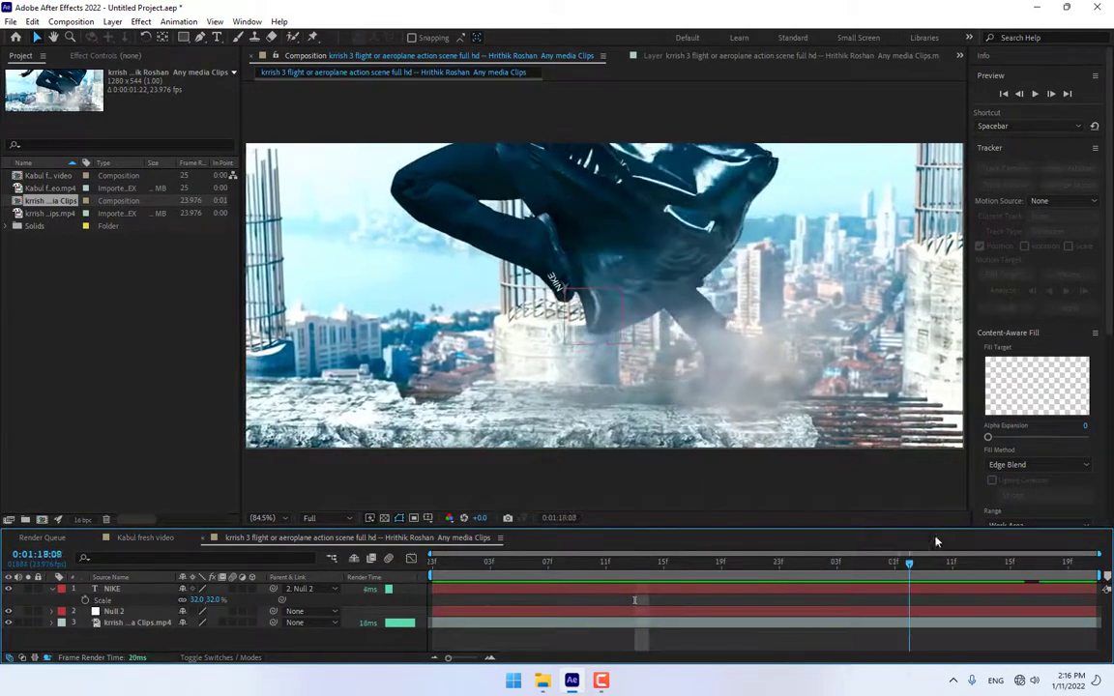
drag(1010, 566, 982, 602)
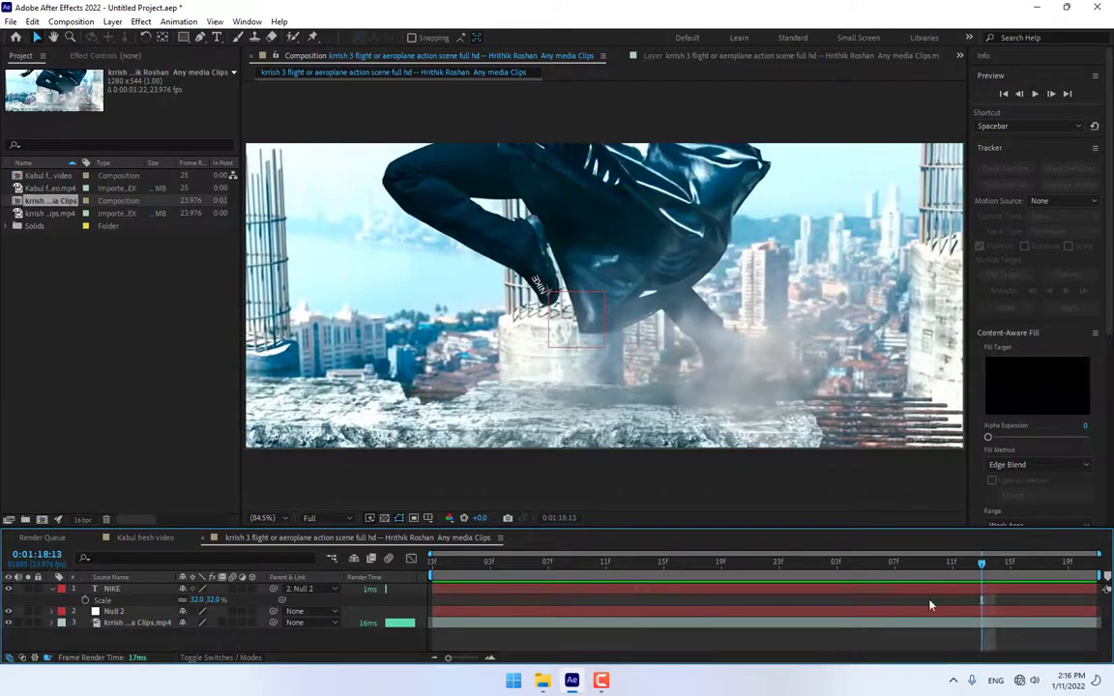